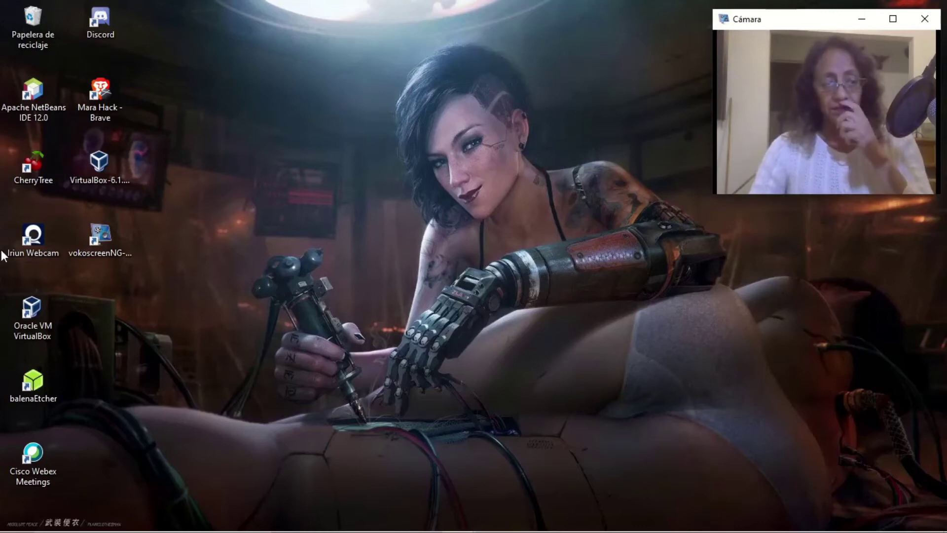
# Show the running KaliMara VM from VirtualBox, sign in to Kali with the account password, and launch Firefox.
pyautogui.doubleClick(32, 315)
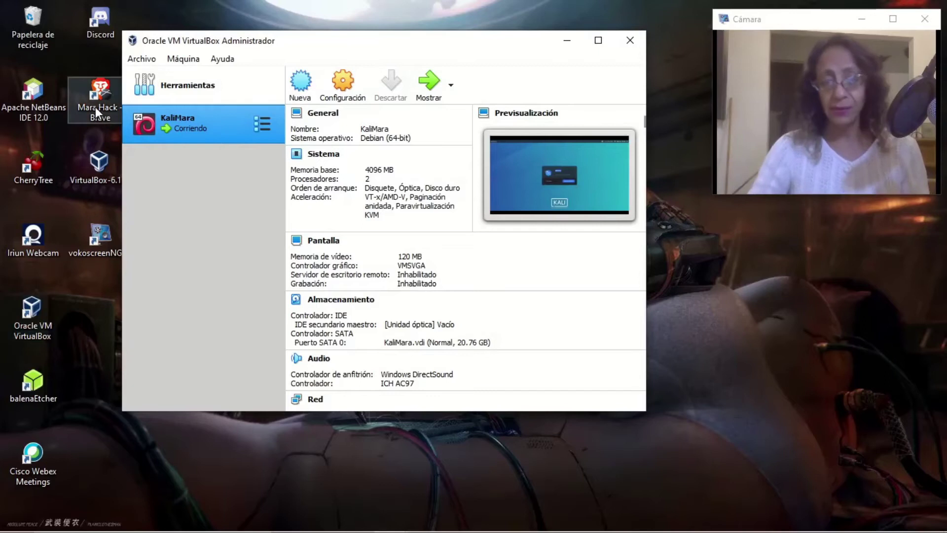
pyautogui.click(428, 88)
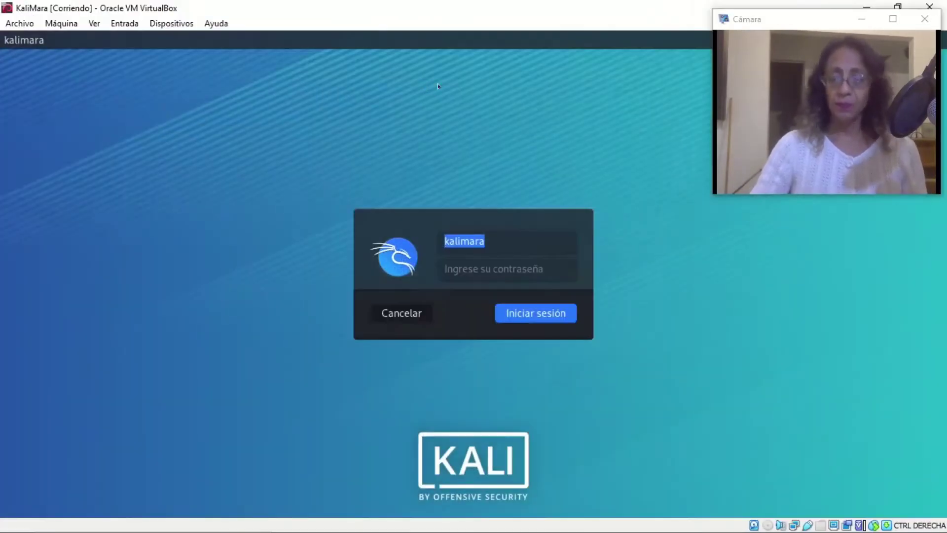
pyautogui.click(495, 261)
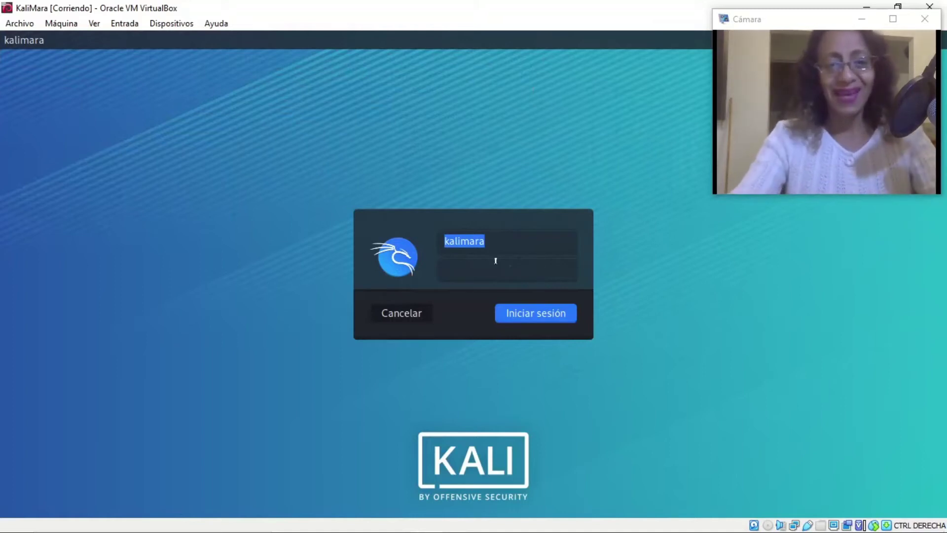
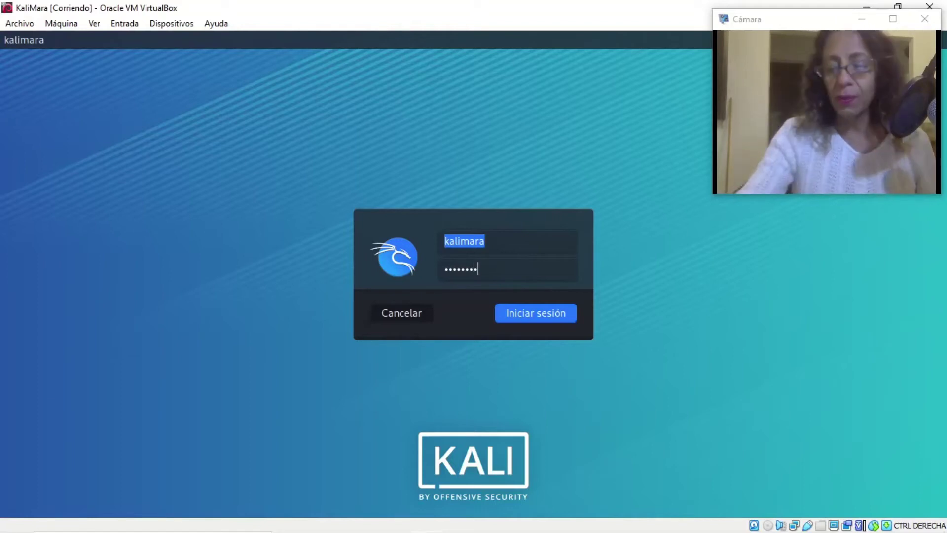
pyautogui.press('Return')
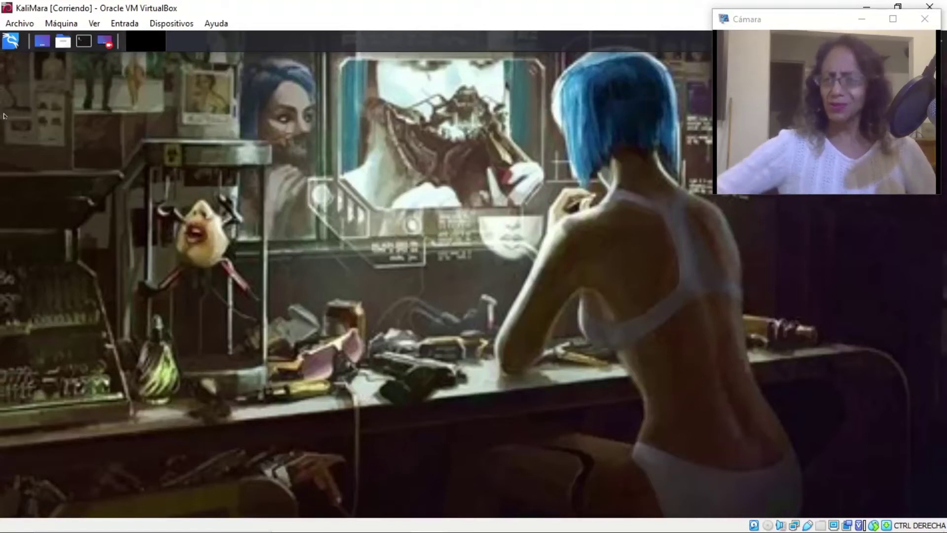
pyautogui.click(11, 41)
# Adjust the virtual machine window while Firefox finishes loading the kali.org home page.
pyautogui.click(378, 124)
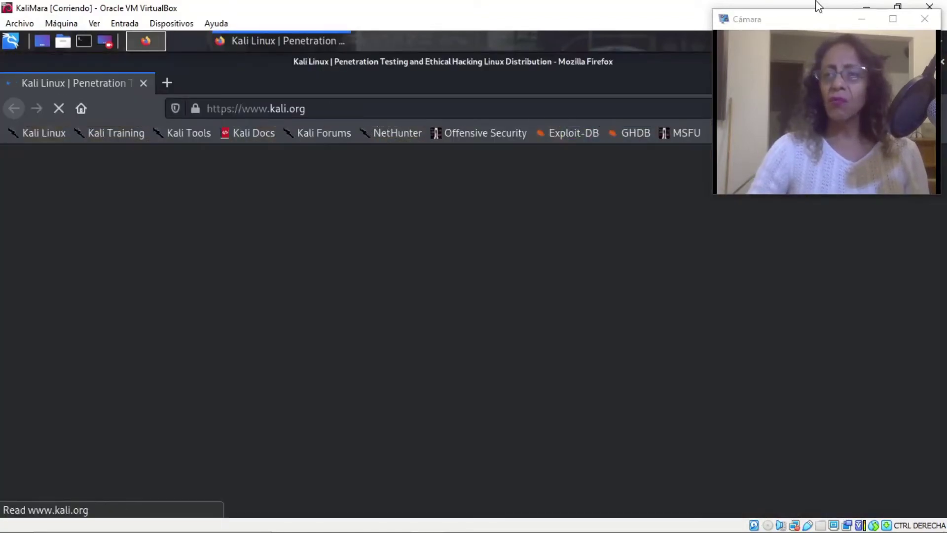
pyautogui.click(815, 28)
pyautogui.moveTo(816, 29); pyautogui.dragTo(836, 356)
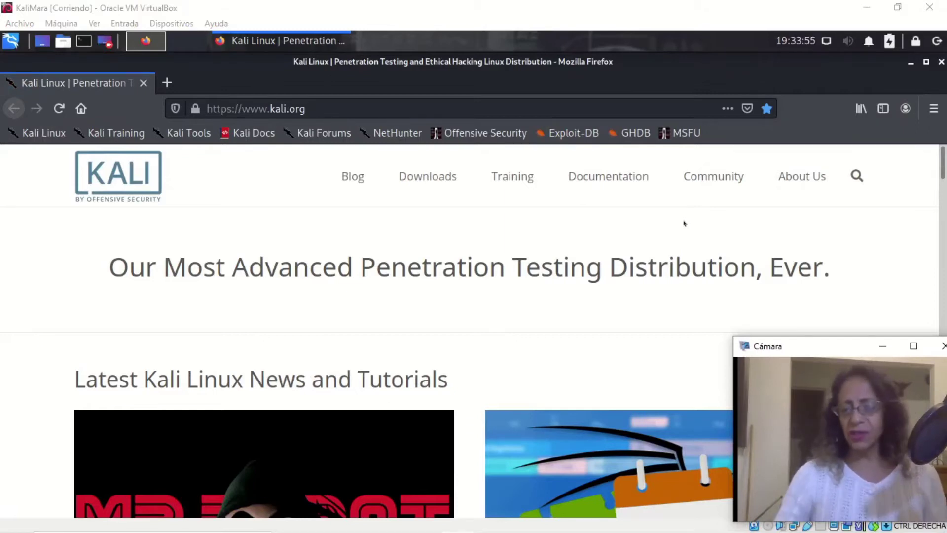
pyautogui.moveTo(827, 349); pyautogui.dragTo(801, 325)
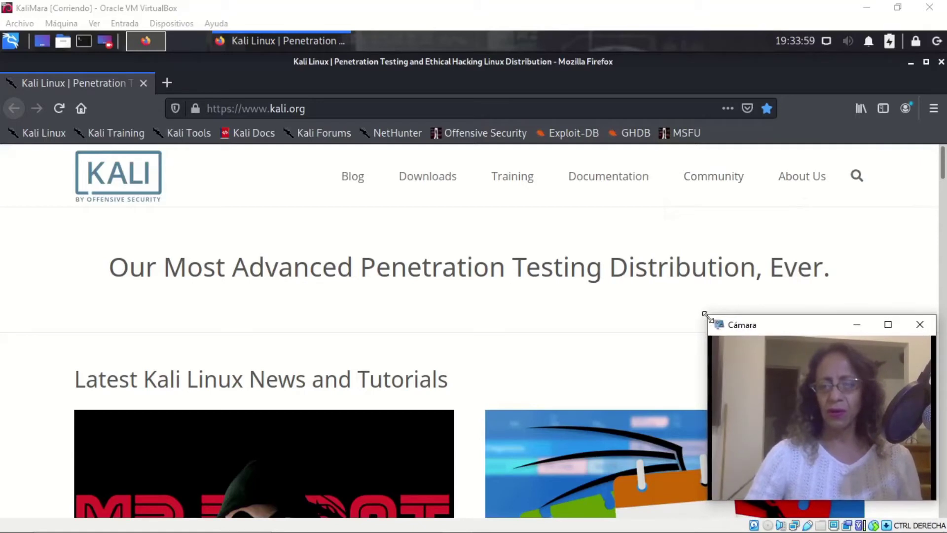
pyautogui.moveTo(702, 313); pyautogui.dragTo(694, 309)
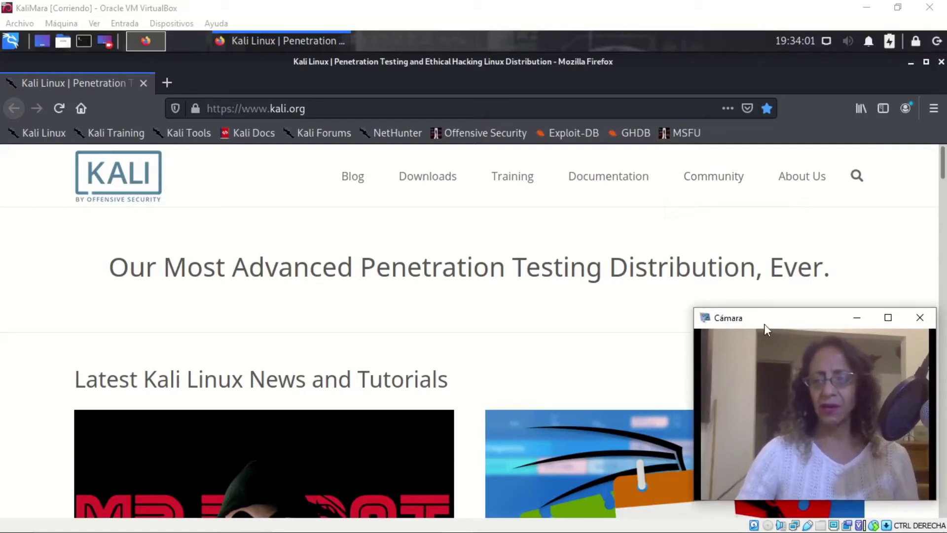
pyautogui.moveTo(769, 322); pyautogui.dragTo(772, 319)
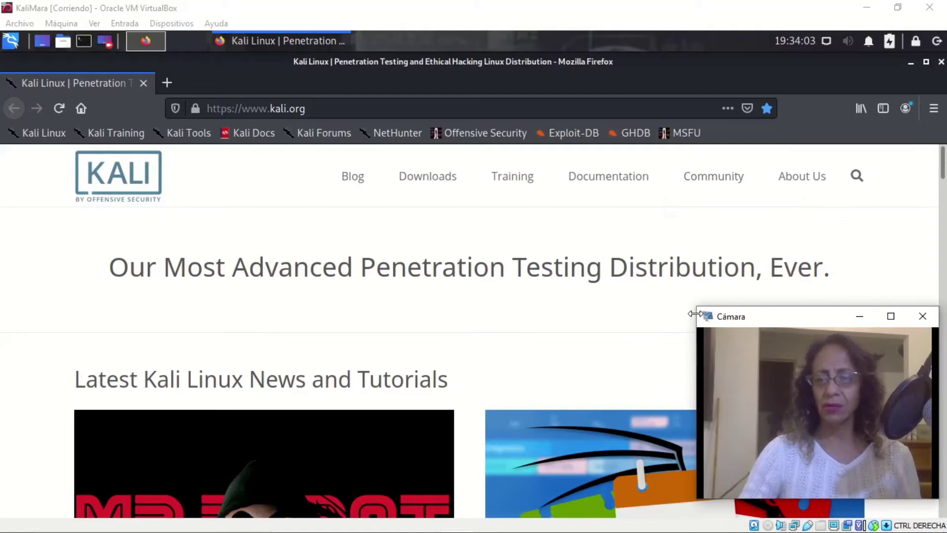
pyautogui.moveTo(696, 307); pyautogui.dragTo(703, 308)
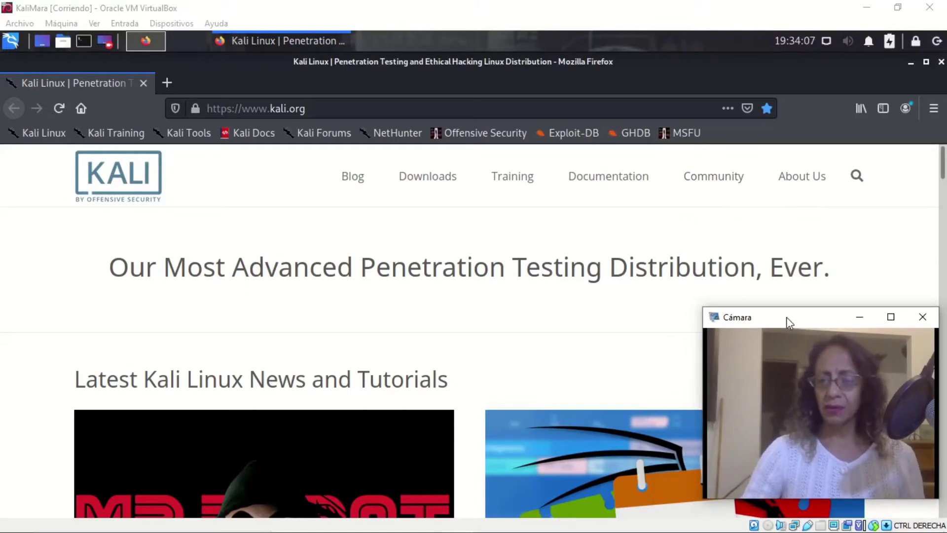
pyautogui.moveTo(786, 317); pyautogui.dragTo(789, 308)
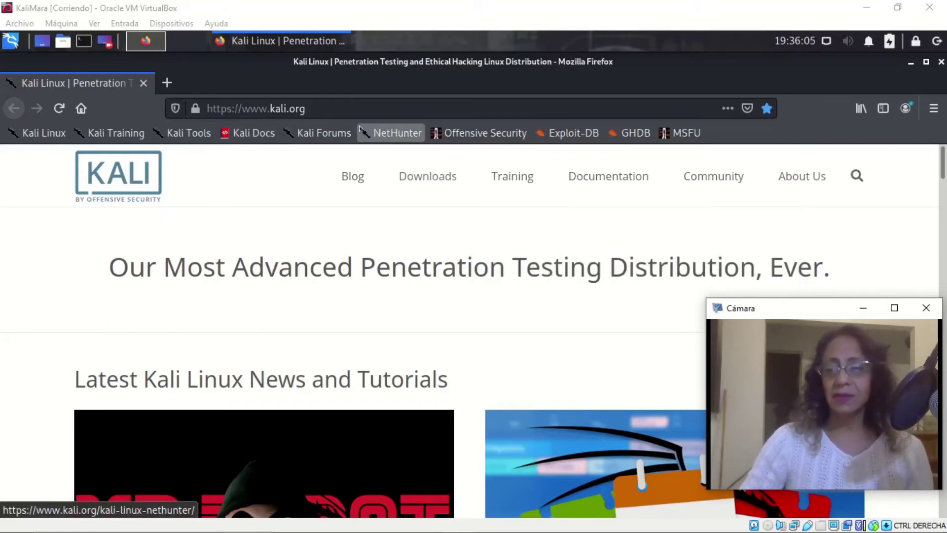
pyautogui.moveTo(747, 186)
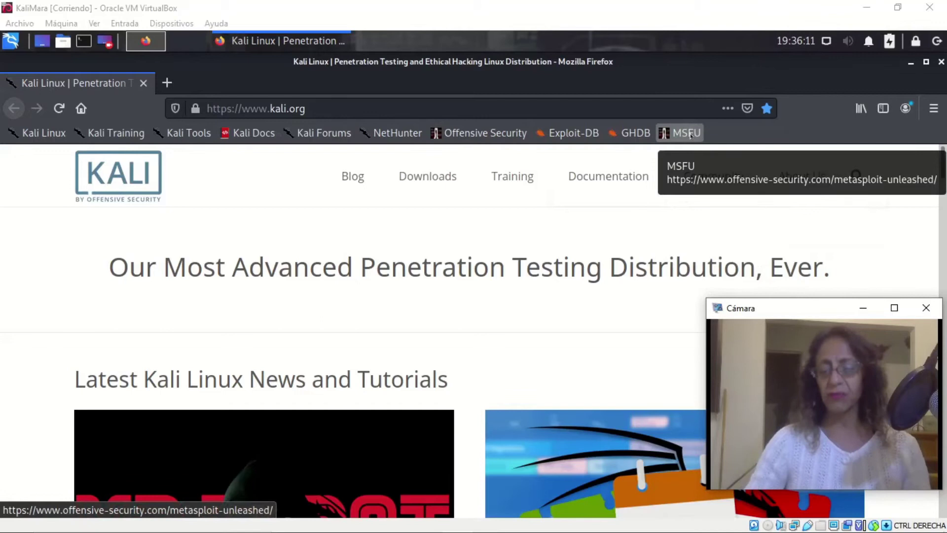
pyautogui.moveTo(649, 531)
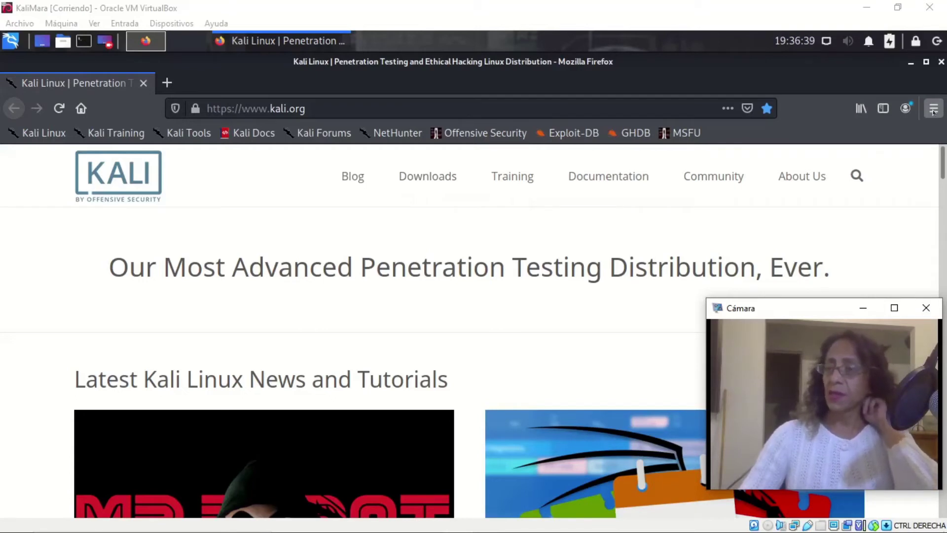
# Open Firefox Preferences from the main menu in a new tab.
pyautogui.click(934, 110)
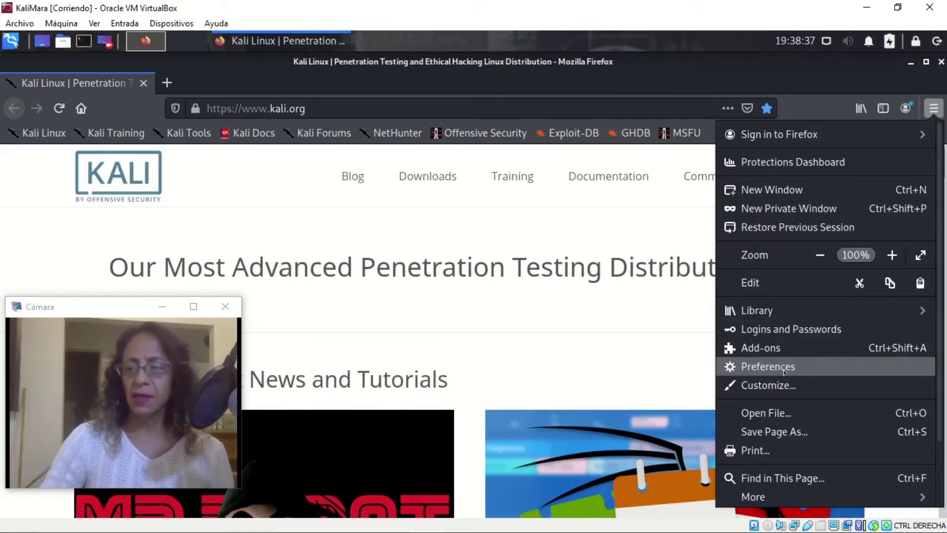
pyautogui.click(784, 368)
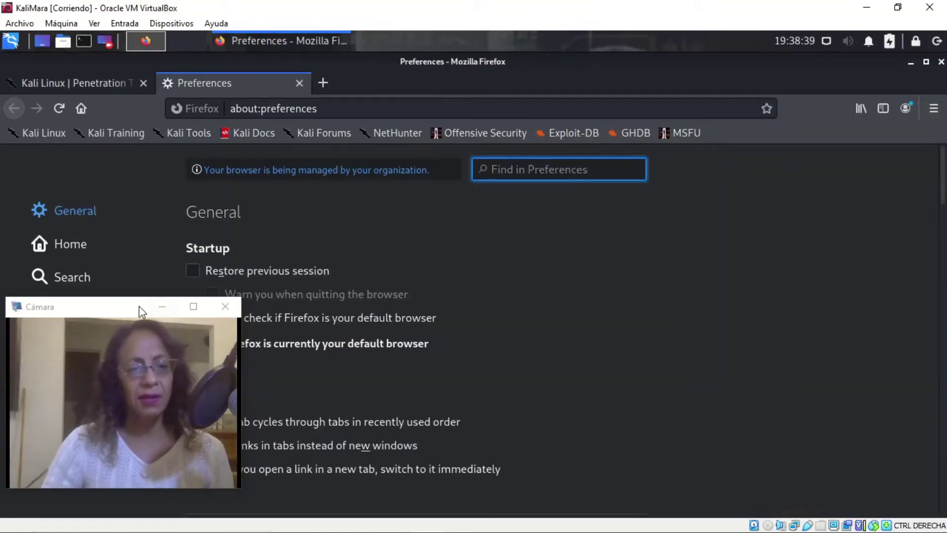
pyautogui.moveTo(143, 312); pyautogui.dragTo(666, 329)
pyautogui.click(320, 315)
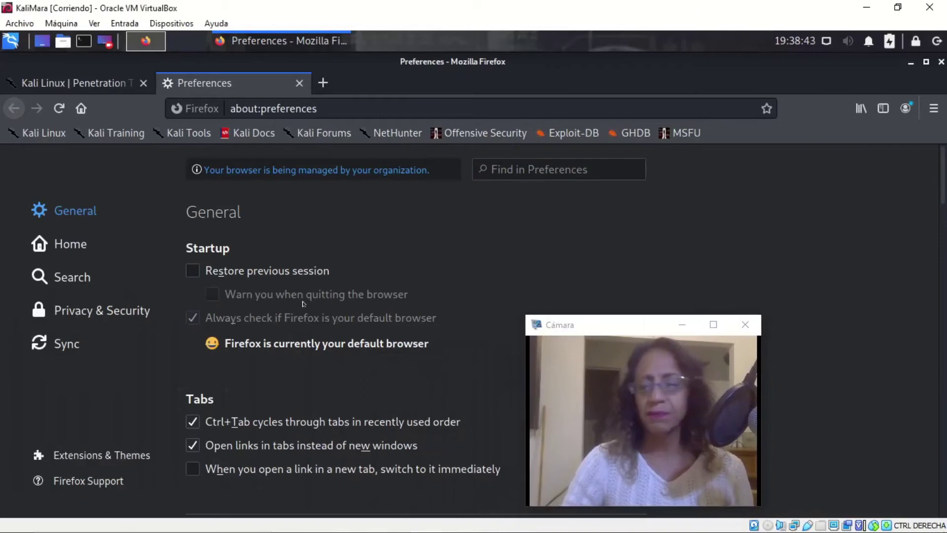
pyautogui.moveTo(623, 325); pyautogui.dragTo(784, 299)
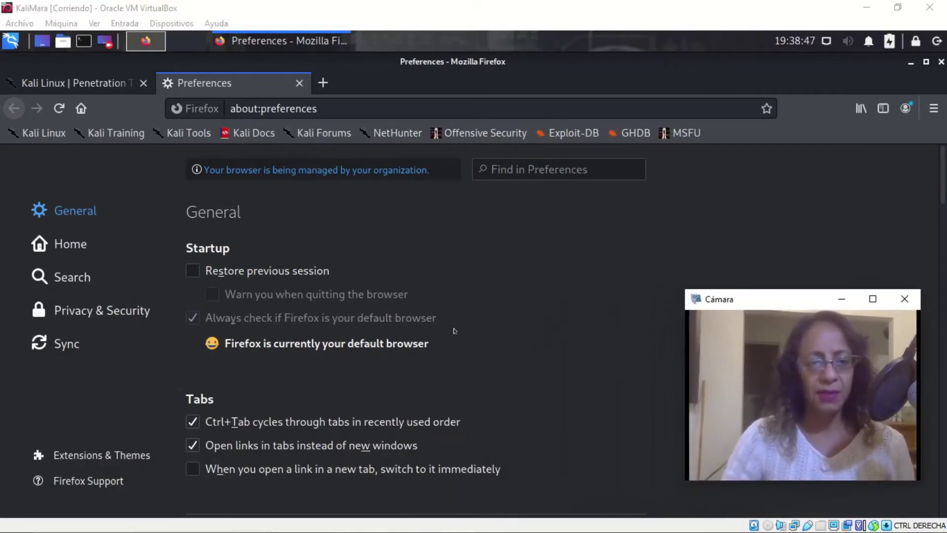
# Scroll to Files and Applications and set downloads to always ask where to save files.
pyautogui.scroll(-7, 455, 331)
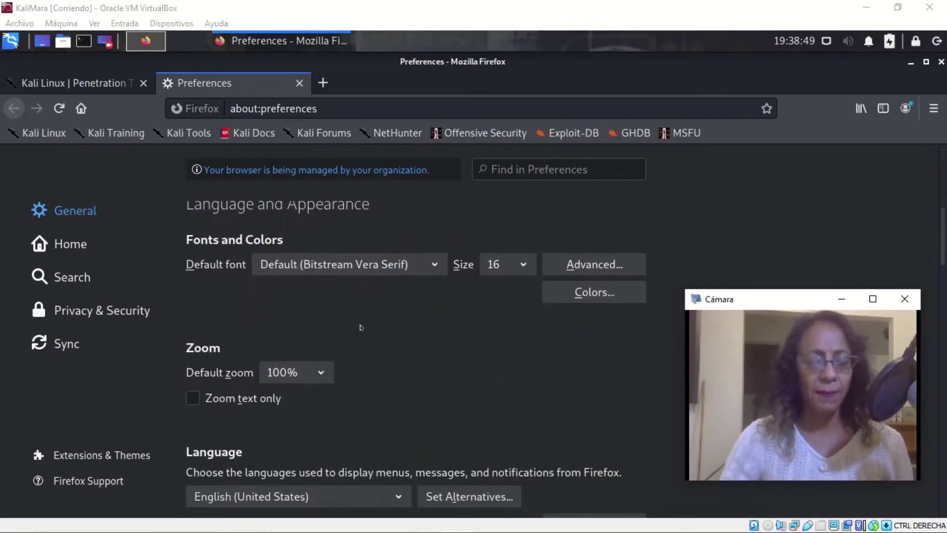
pyautogui.scroll(-6, 425, 292)
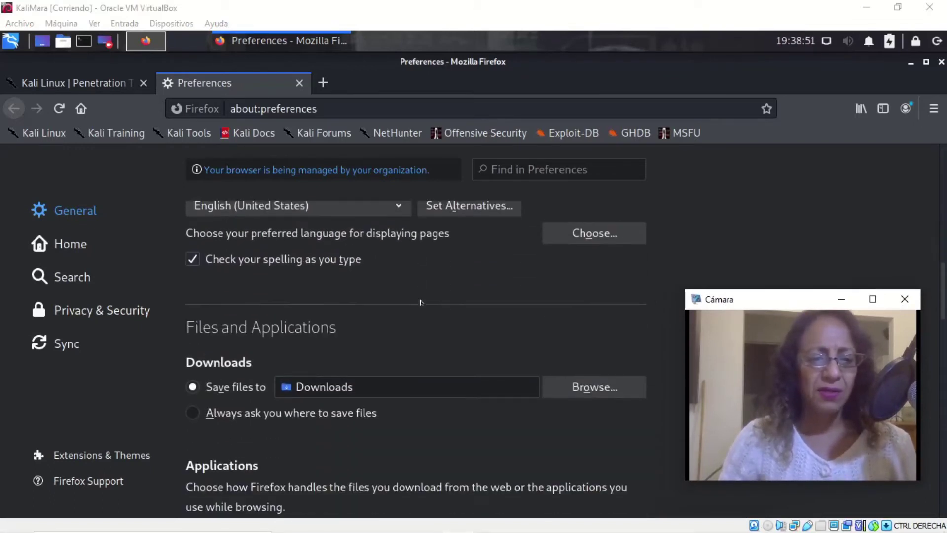
pyautogui.scroll(1, 420, 301)
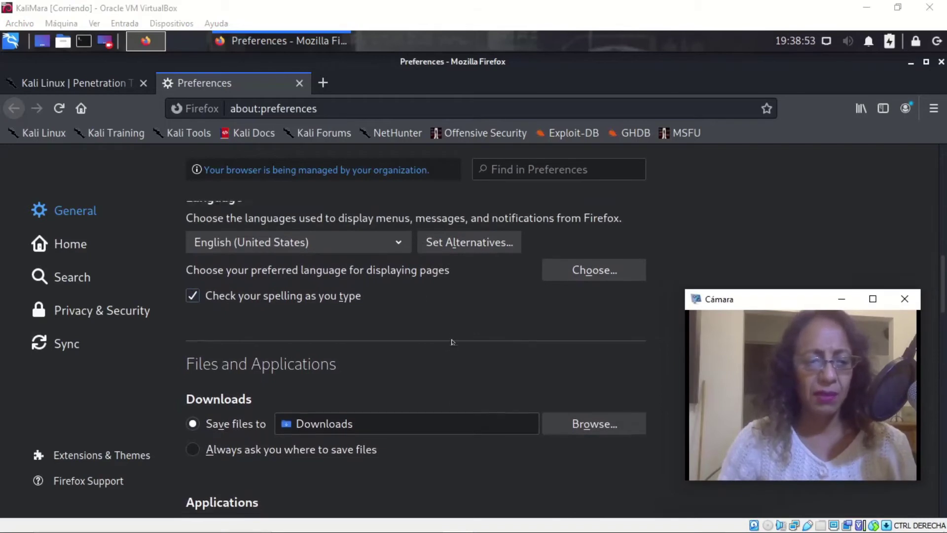
pyautogui.scroll(-4, 345, 351)
pyautogui.click(245, 332)
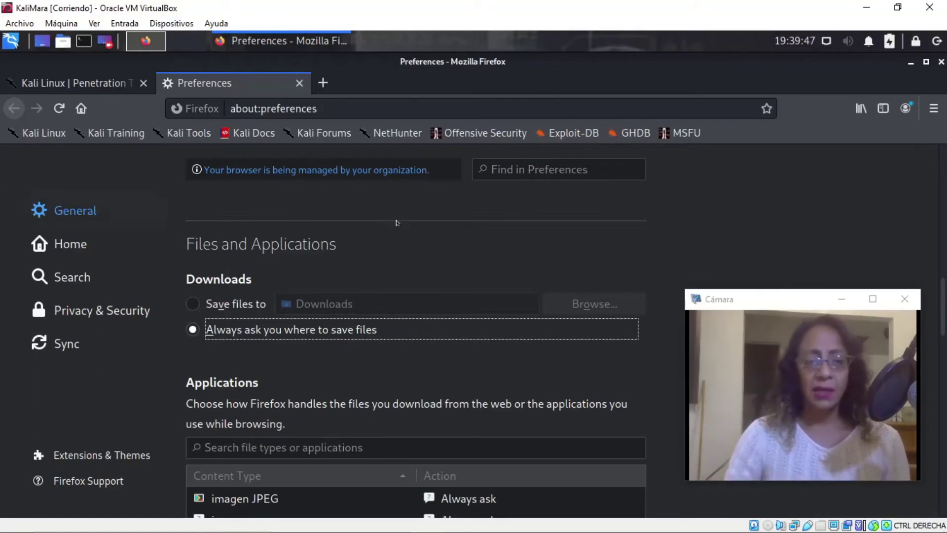
# Look over the rest of the General settings, then switch to the Home preferences page.
pyautogui.scroll(-3, 554, 234)
pyautogui.scroll(-8, 473, 267)
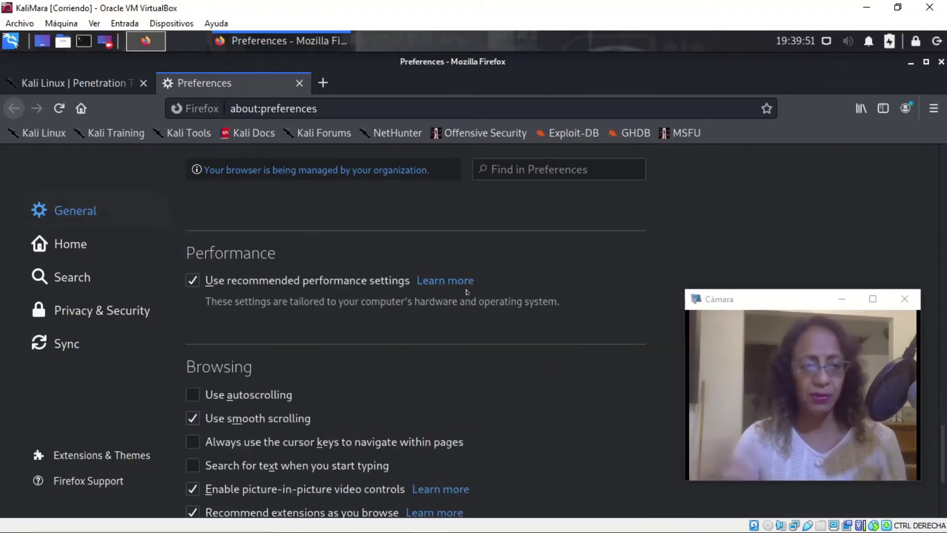
pyautogui.scroll(-4, 434, 296)
pyautogui.scroll(6, 405, 312)
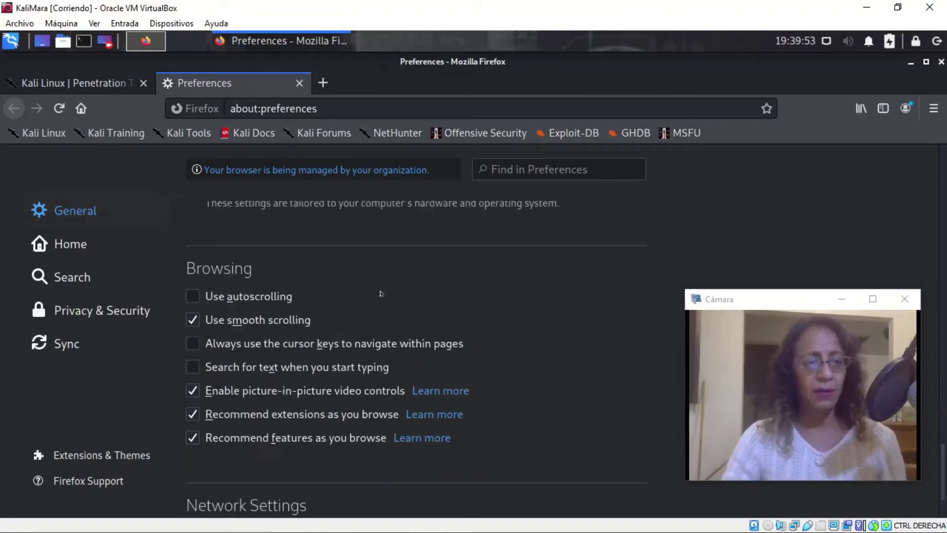
pyautogui.click(74, 245)
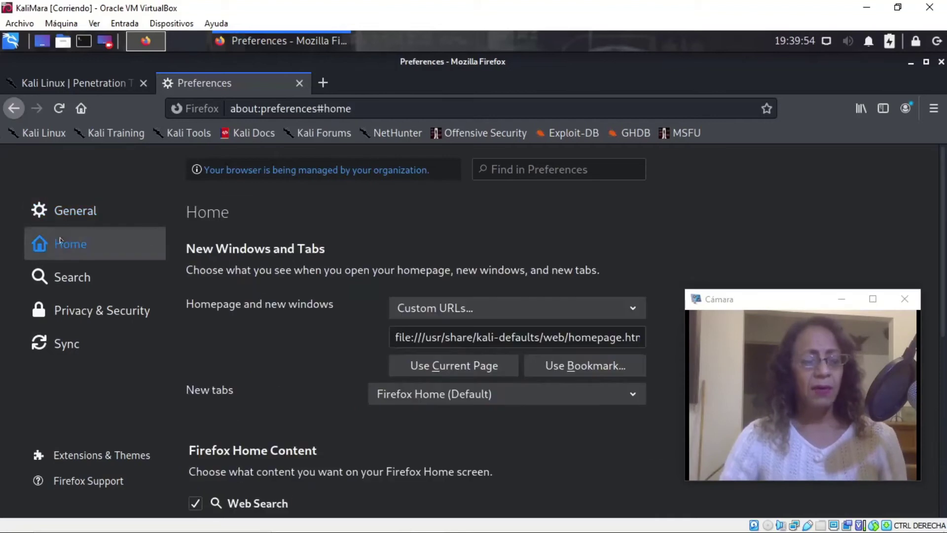
pyautogui.click(505, 336)
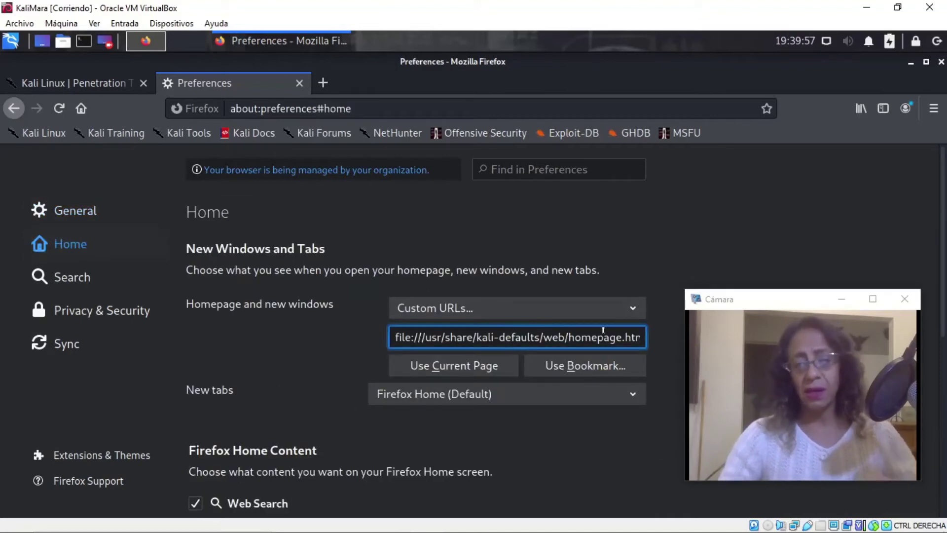
pyautogui.moveTo(396, 337); pyautogui.dragTo(678, 325)
pyautogui.press('End')
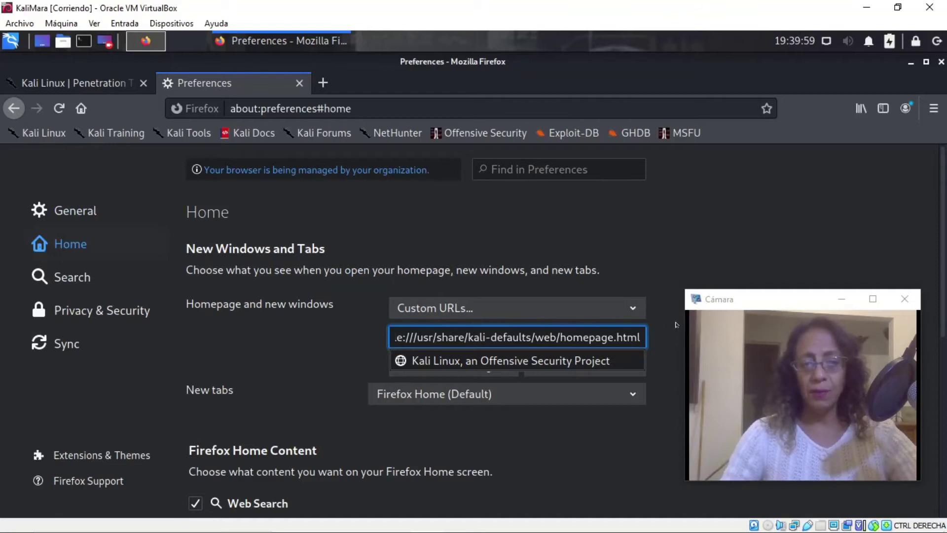
pyautogui.press('BackSpace')
pyautogui.press('Delete')
pyautogui.press('Delete')
pyautogui.press('Delete')
pyautogui.press('Delete')
pyautogui.press('Delete')
pyautogui.press('Delete')
pyautogui.press('Delete')
pyautogui.press('Delete')
pyautogui.press('Delete')
pyautogui.press('Delete')
pyautogui.press('Delete')
pyautogui.press('Delete')
pyautogui.press('Delete')
pyautogui.press('Delete')
pyautogui.press('Delete')
pyautogui.press('Delete')
pyautogui.press('Delete')
pyautogui.press('Delete')
pyautogui.press('Delete')
pyautogui.press('Delete')
pyautogui.press('Delete')
pyautogui.press('Delete')
pyautogui.press('Delete')
pyautogui.press('Delete')
pyautogui.press('Delete')
pyautogui.press('Delete')
pyautogui.press('Delete')
pyautogui.press('Delete')
pyautogui.press('Delete')
pyautogui.press('Delete')
pyautogui.press('Delete')
pyautogui.press('Delete')
pyautogui.press('Delete')
pyautogui.press('Delete')
pyautogui.press('Delete')
pyautogui.press('Delete')
pyautogui.press('Delete')
pyautogui.press('Delete')
pyautogui.press('Delete')
pyautogui.press('Delete')
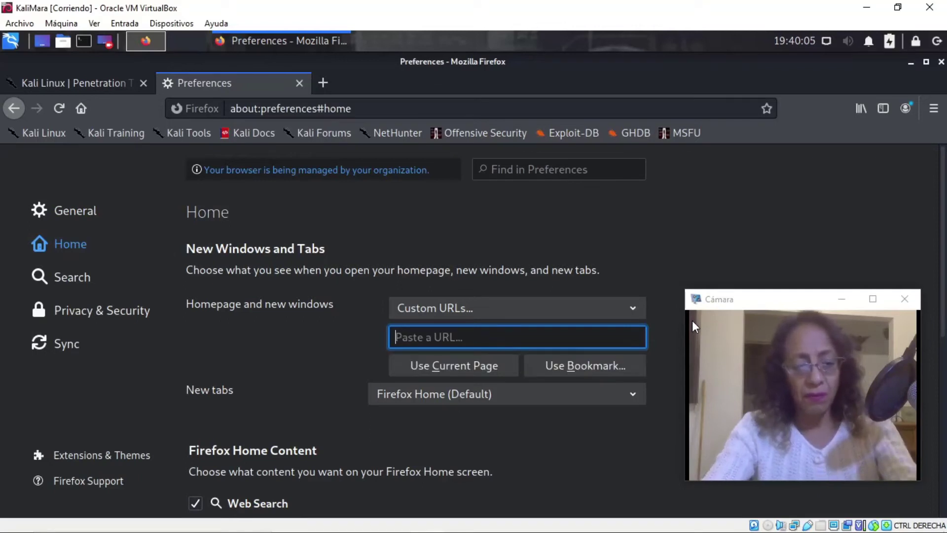
pyautogui.write('www.')
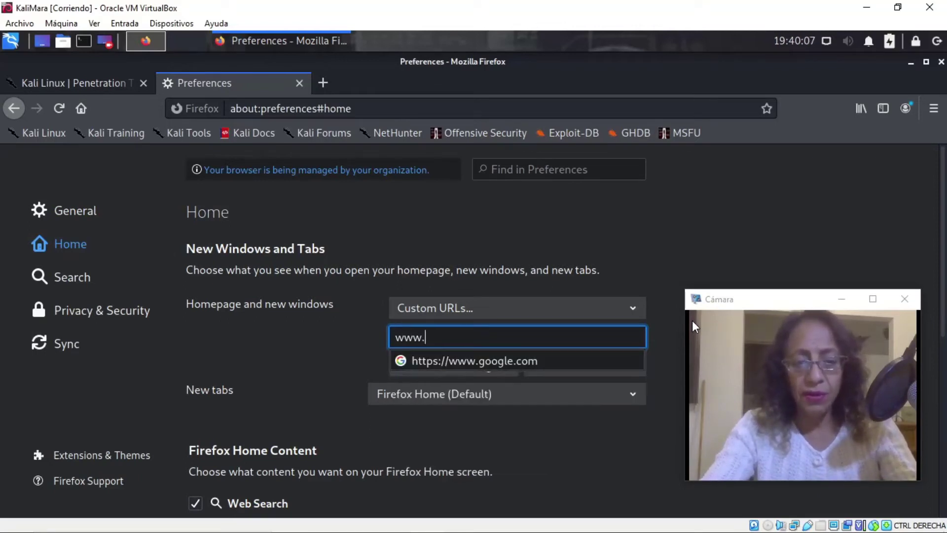
pyautogui.write('duckd')
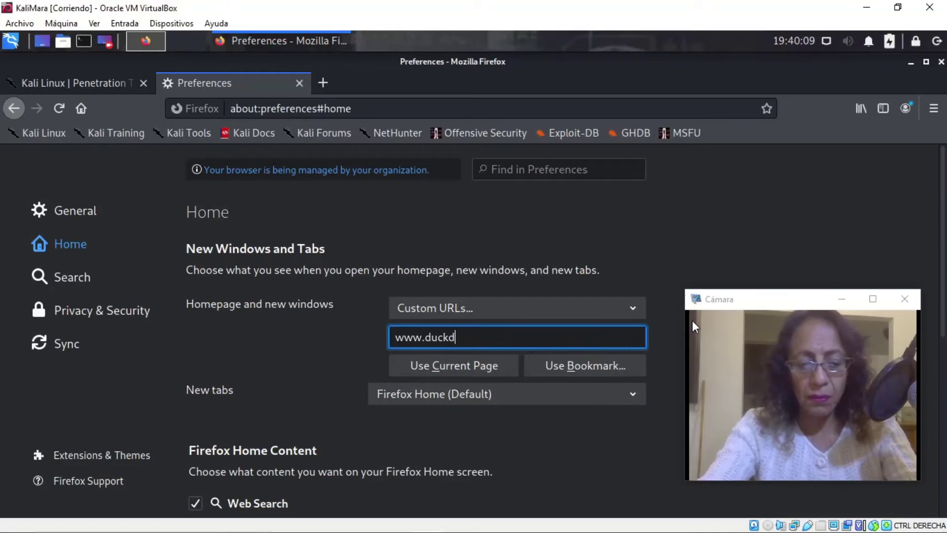
pyautogui.write('uckgo')
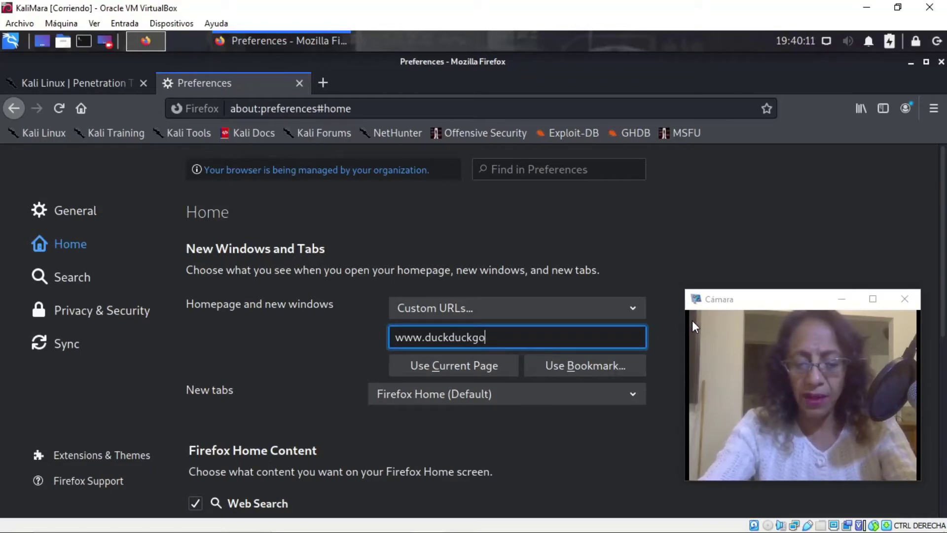
pyautogui.write('.com')
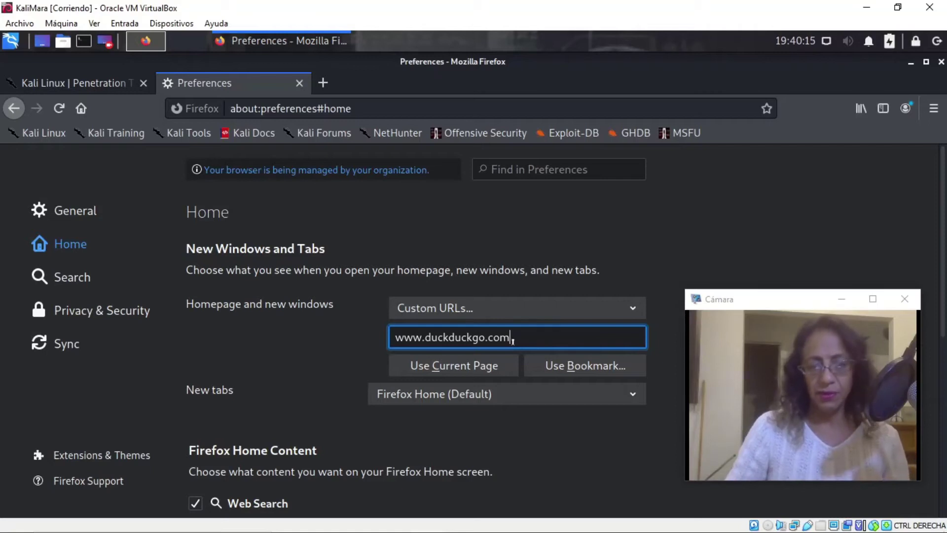
# Set new tabs to open a Blank Page.
pyautogui.click(495, 394)
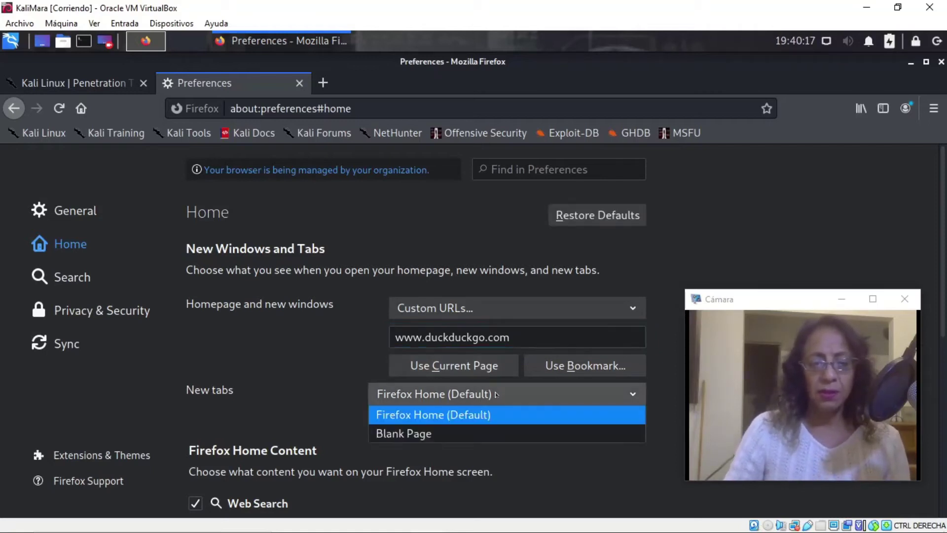
pyautogui.click(461, 433)
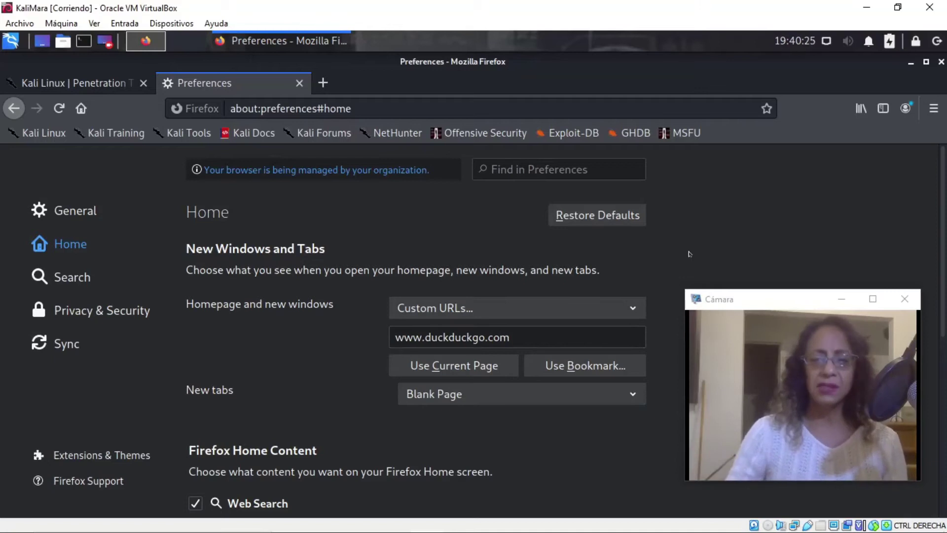
pyautogui.scroll(-5, 515, 325)
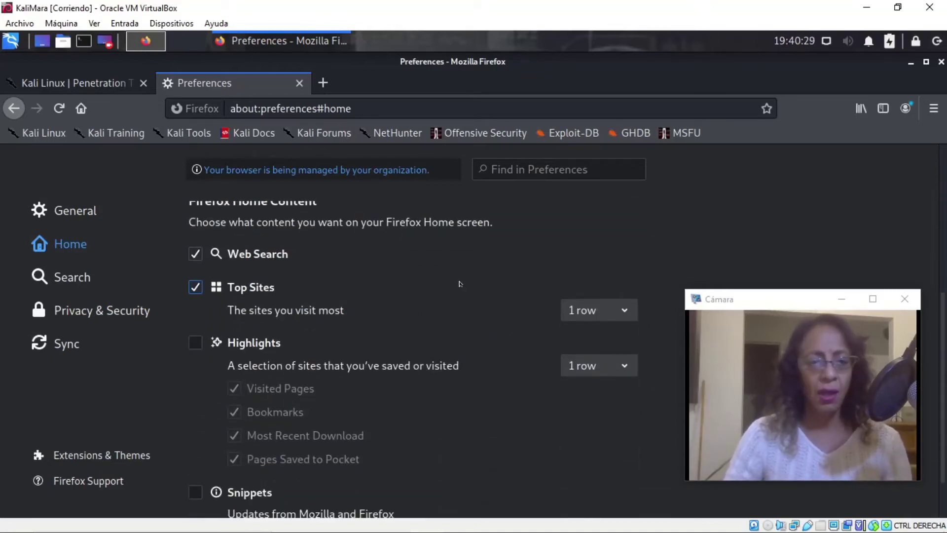
pyautogui.scroll(-2, 460, 284)
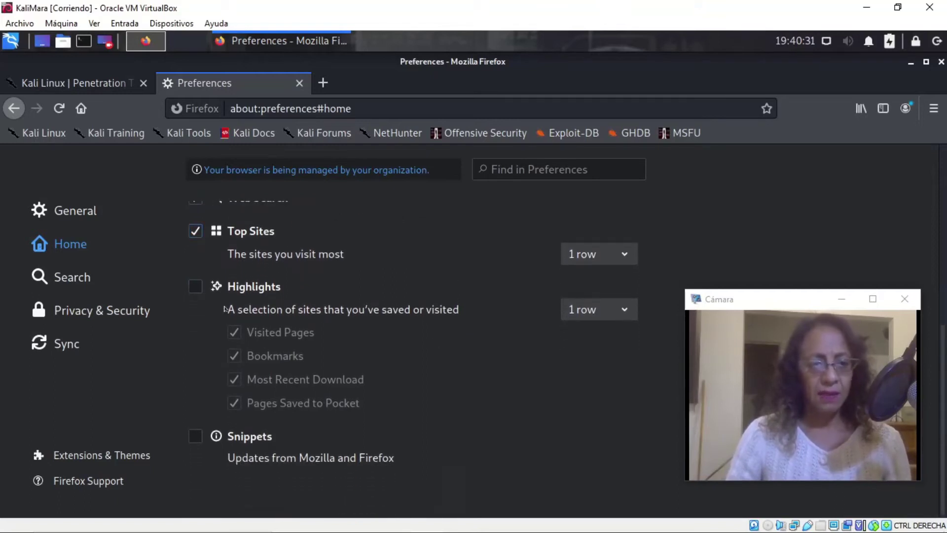
pyautogui.scroll(4, 473, 340)
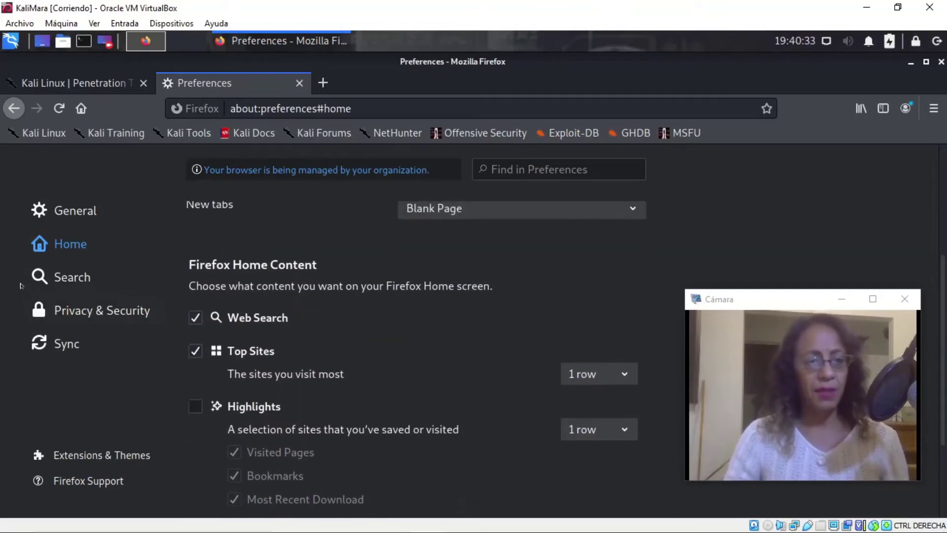
# In the Search settings, choose 'Add search bar in toolbar'.
pyautogui.click(52, 279)
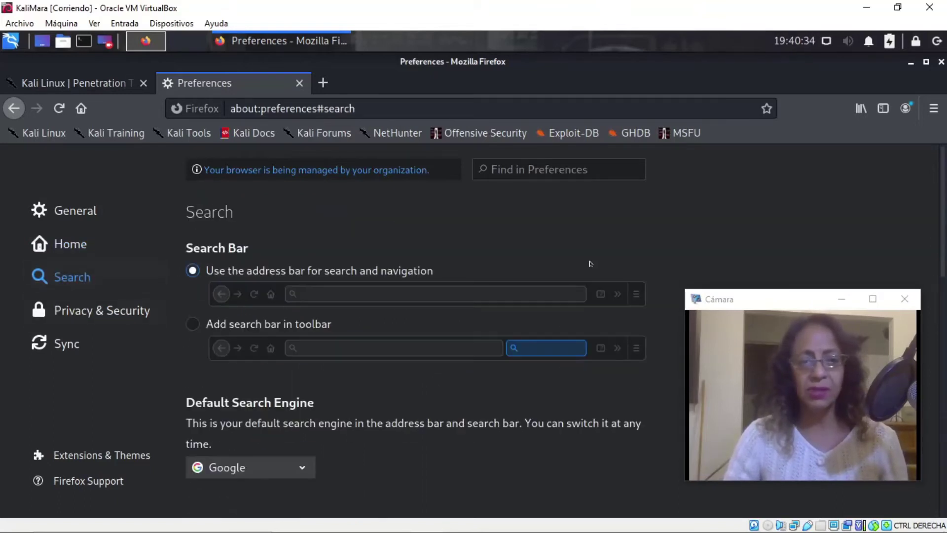
pyautogui.click(252, 324)
pyautogui.scroll(-2, 439, 375)
pyautogui.scroll(-10, 437, 388)
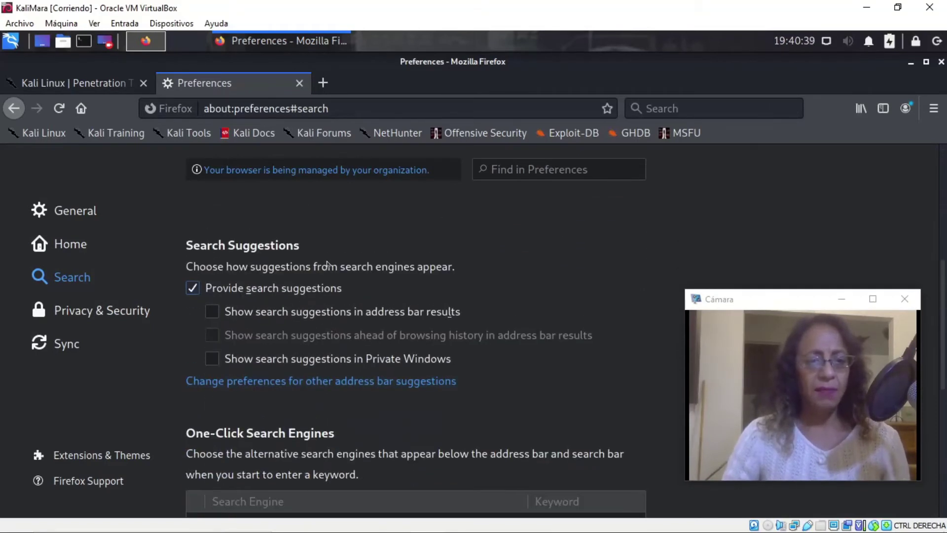
pyautogui.scroll(6, 327, 263)
# Change the default search engine from Google to DuckDuckGo.
pyautogui.click(298, 344)
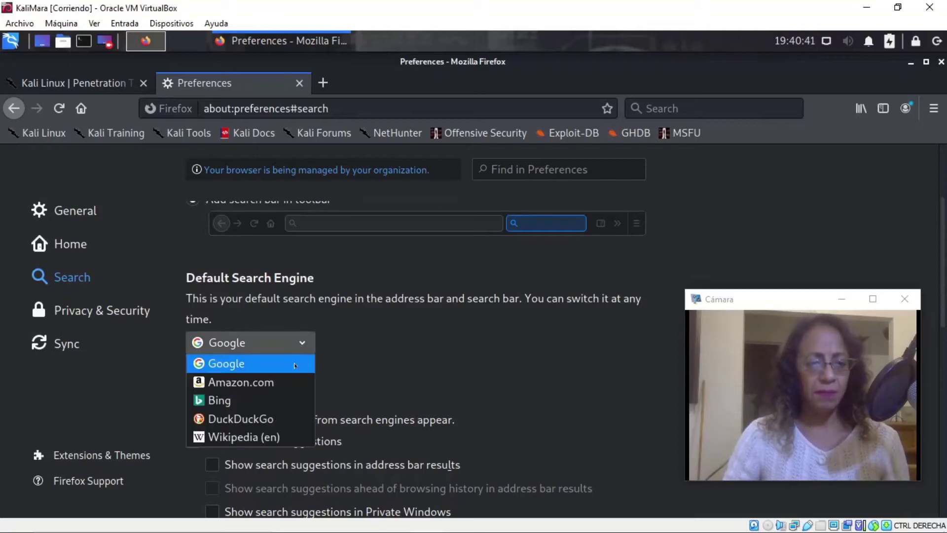
pyautogui.click(257, 416)
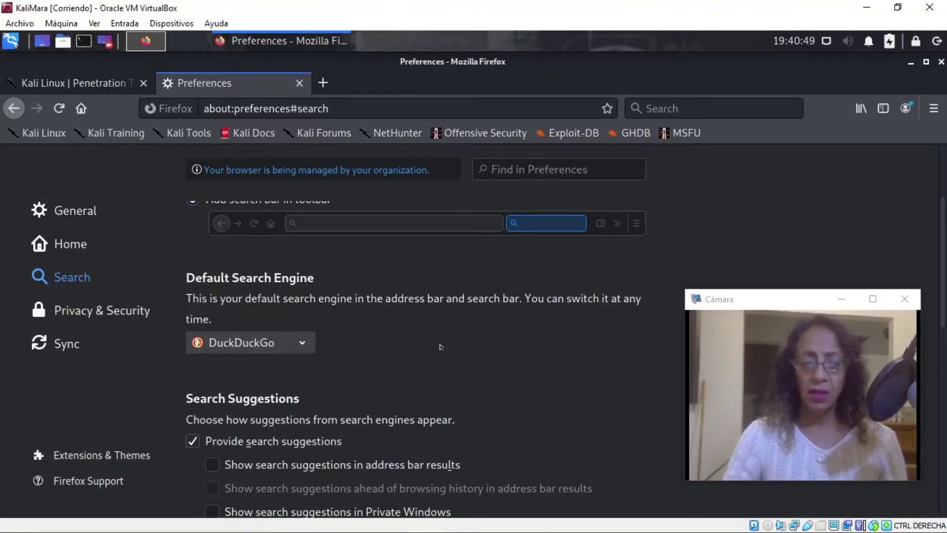
pyautogui.scroll(-10, 401, 340)
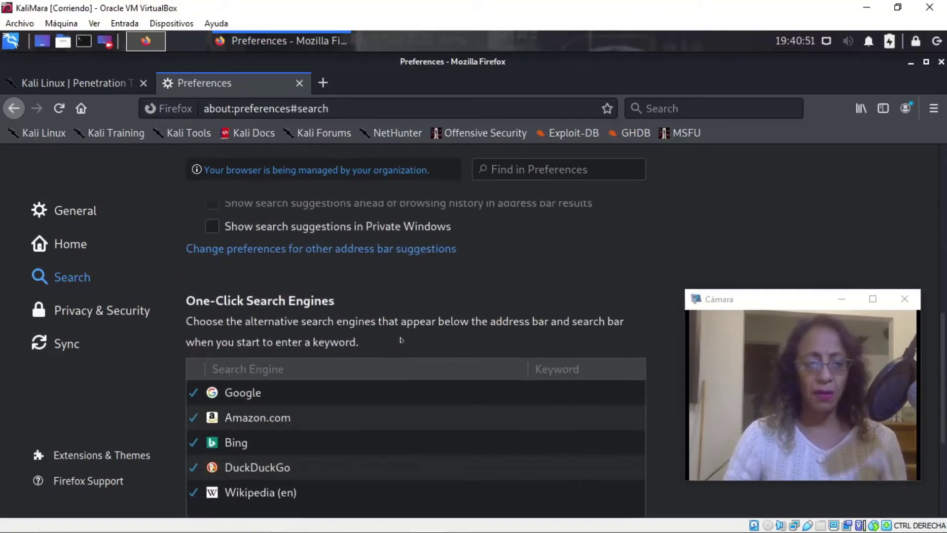
pyautogui.scroll(5, 359, 295)
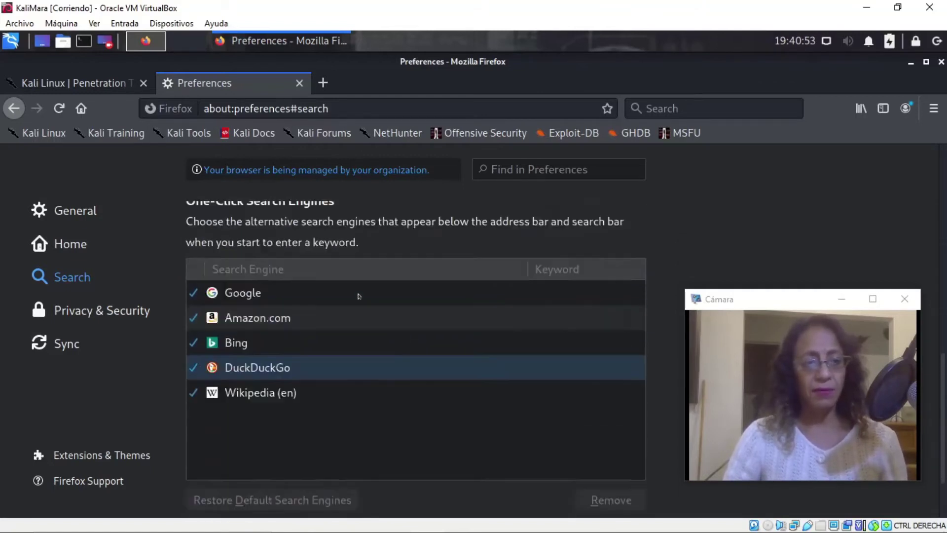
# Review Privacy & Security: Enhanced Tracking Protection on Standard, Do Not Track, cookies and logins.
pyautogui.click(118, 313)
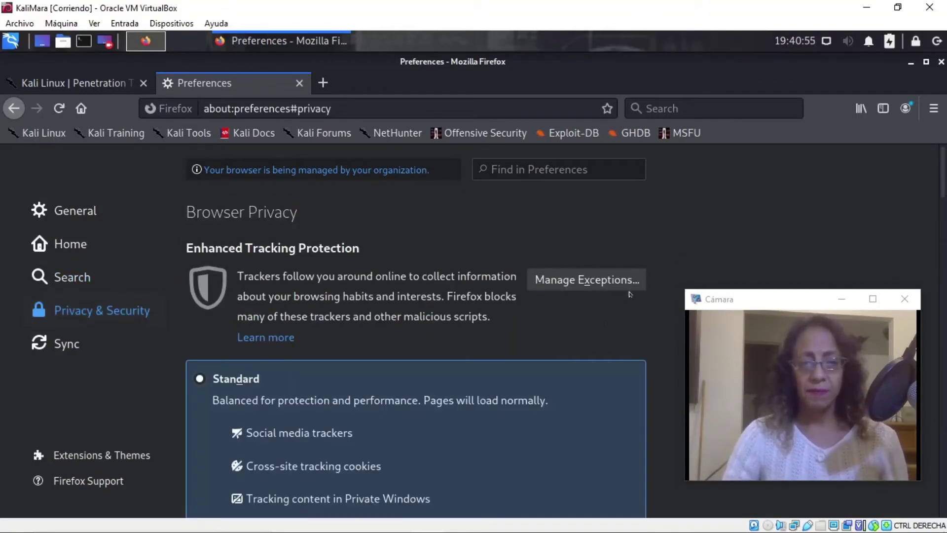
pyautogui.scroll(-9, 683, 210)
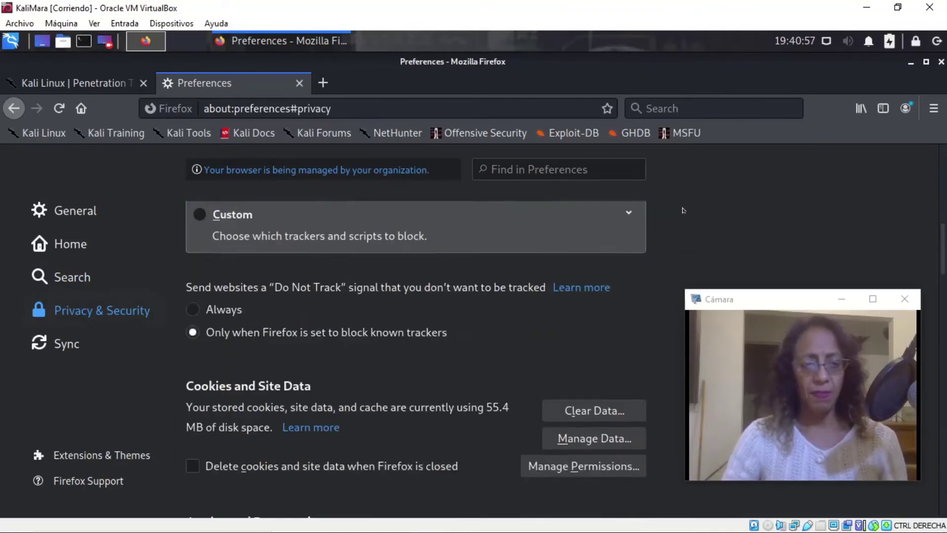
pyautogui.scroll(-5, 683, 211)
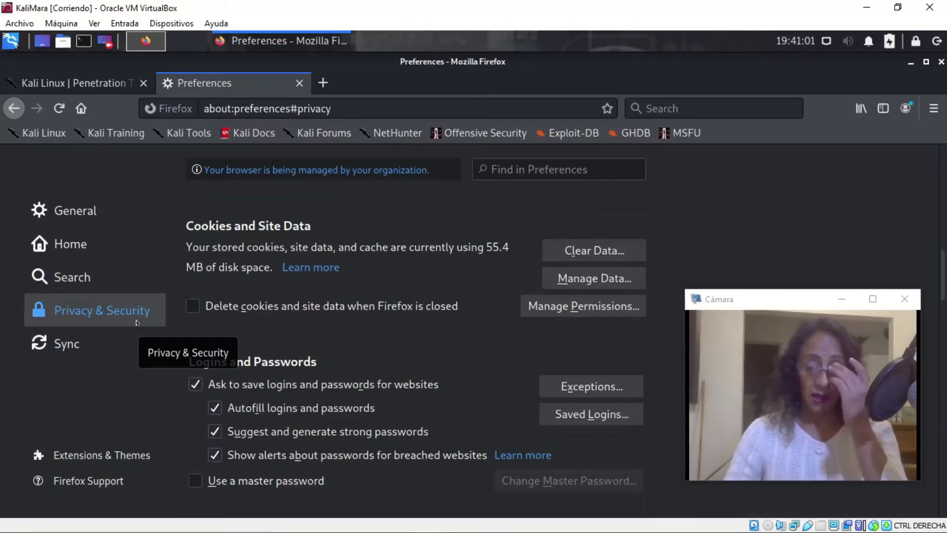
pyautogui.scroll(3, 704, 236)
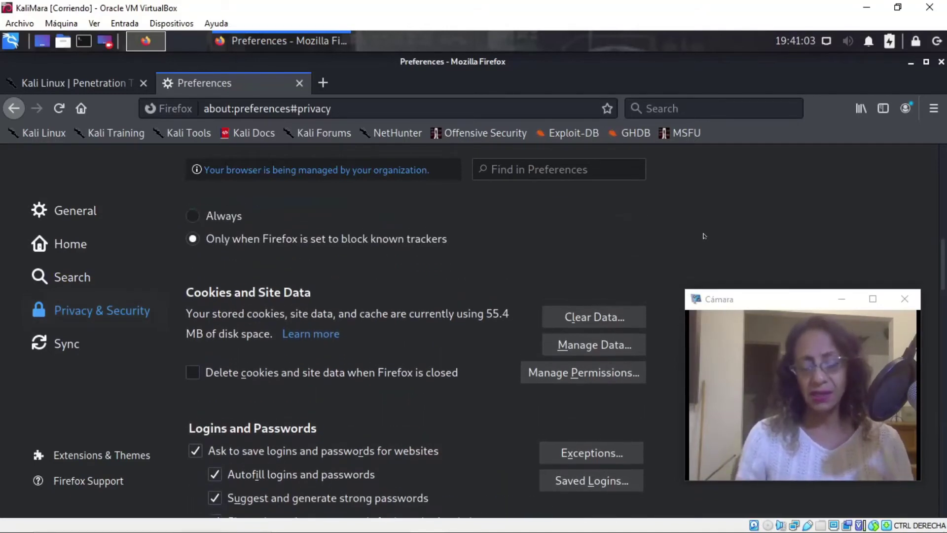
pyautogui.scroll(1, 704, 236)
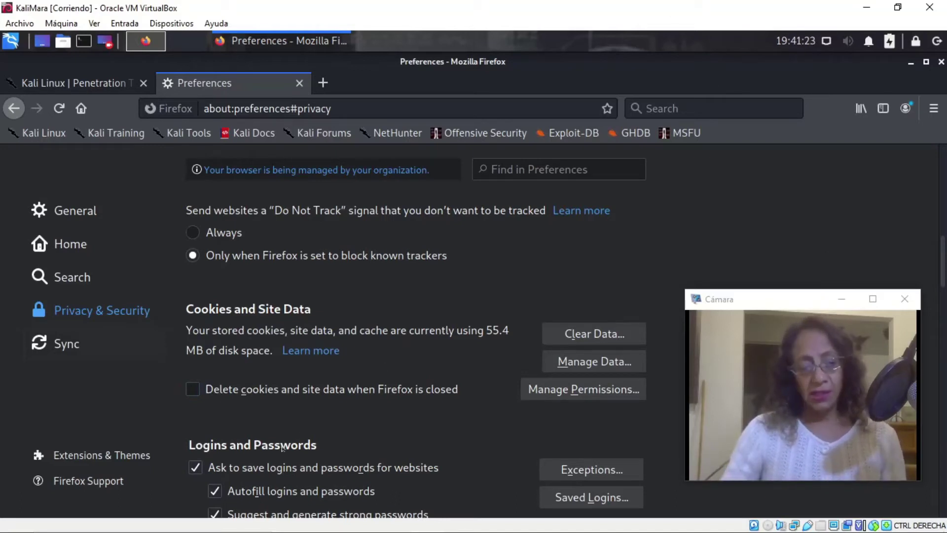
# Open the Add-ons Manager, glance at Themes, then show Extensions with recommendations like LanguageTool and Privacy Badger.
pyautogui.click(79, 456)
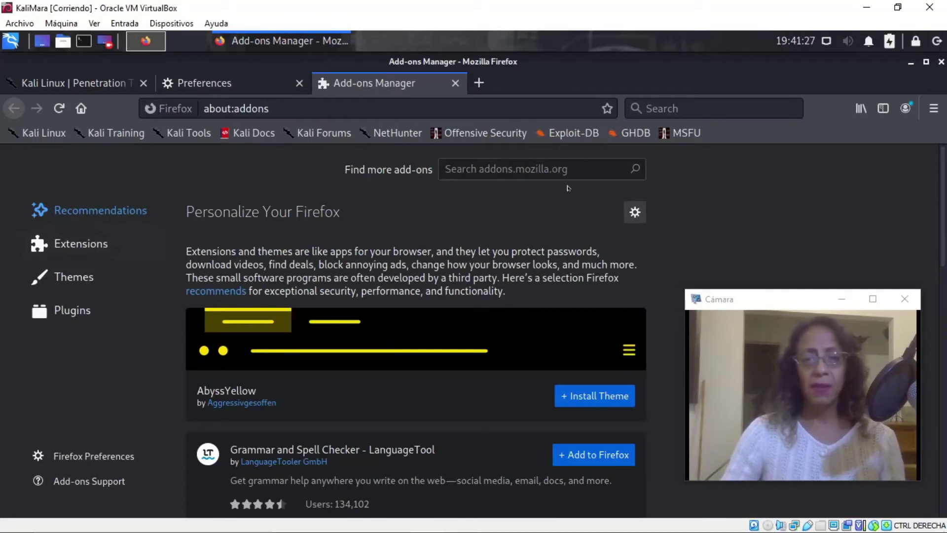
pyautogui.moveTo(941, 191); pyautogui.dragTo(942, 457)
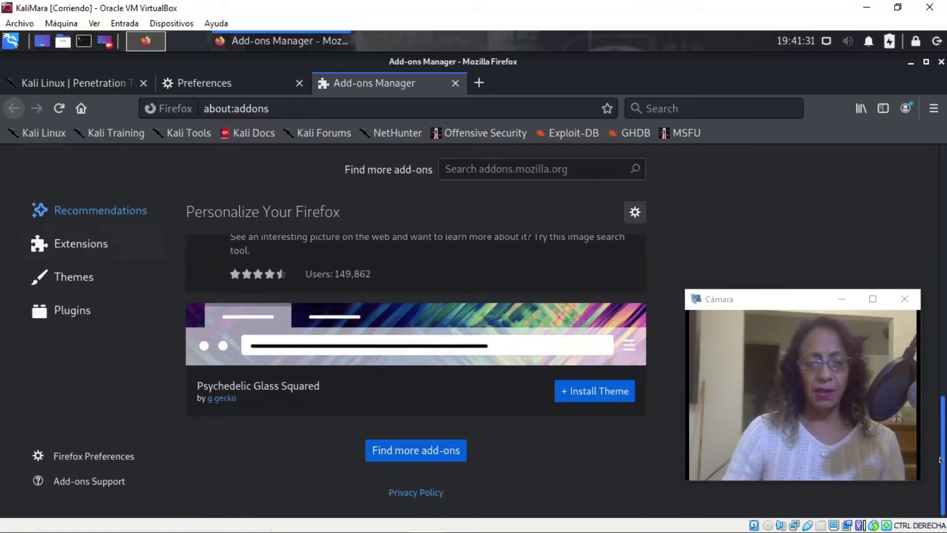
pyautogui.click(112, 280)
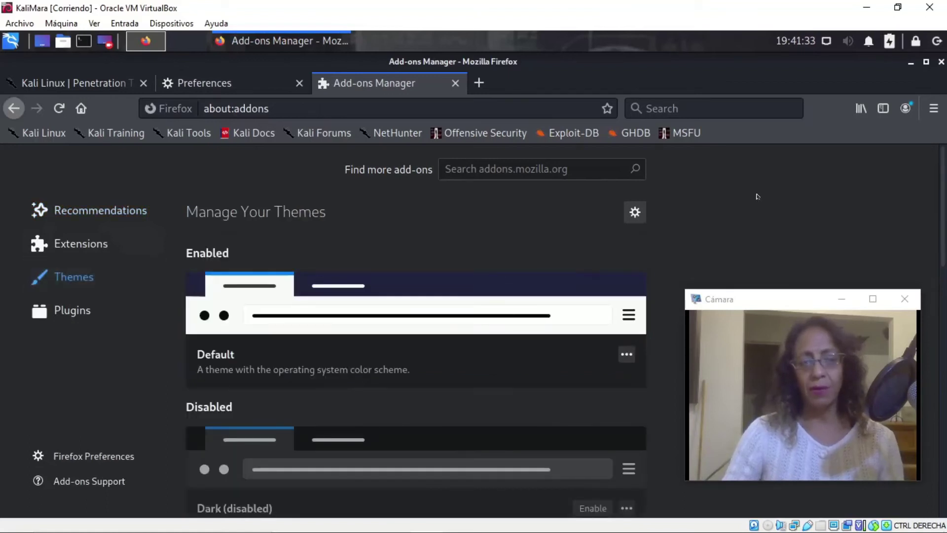
pyautogui.moveTo(944, 250); pyautogui.dragTo(944, 328)
pyautogui.scroll(5, 277, 364)
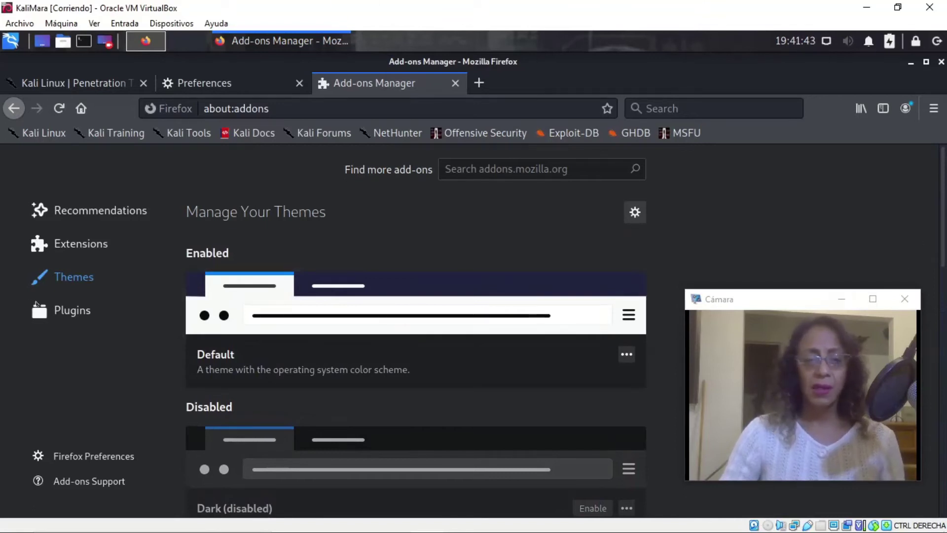
pyautogui.click(60, 245)
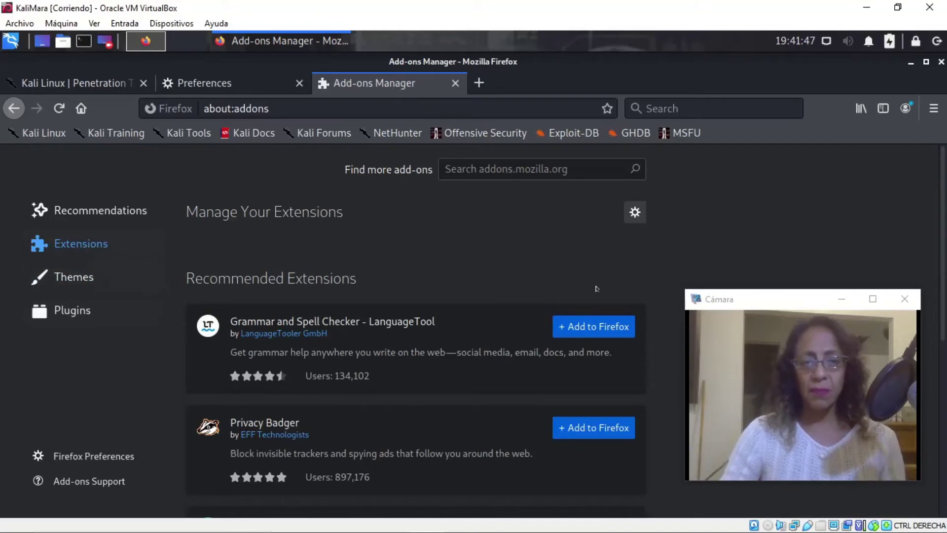
# Add Privacy Badger to Firefox from the recommended list and grant its requested permissions.
pyautogui.click(583, 167)
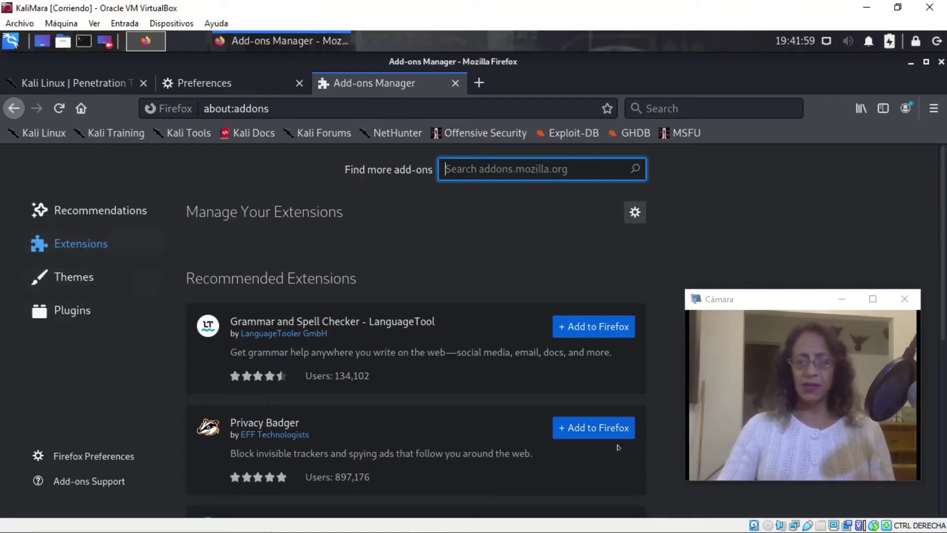
pyautogui.click(599, 427)
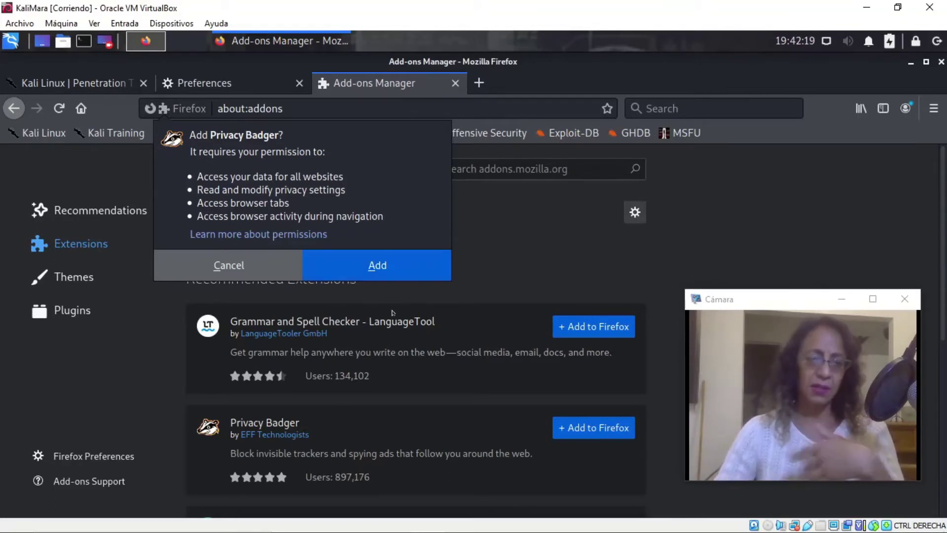
pyautogui.click(378, 264)
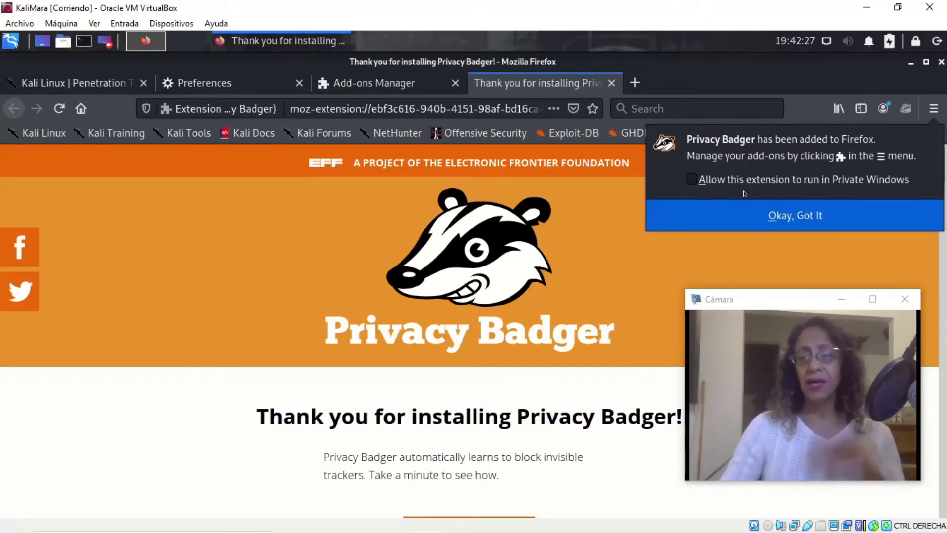
# Allow Privacy Badger in private windows, dismiss its installed notice, and check its toolbar popup.
pyautogui.click(693, 180)
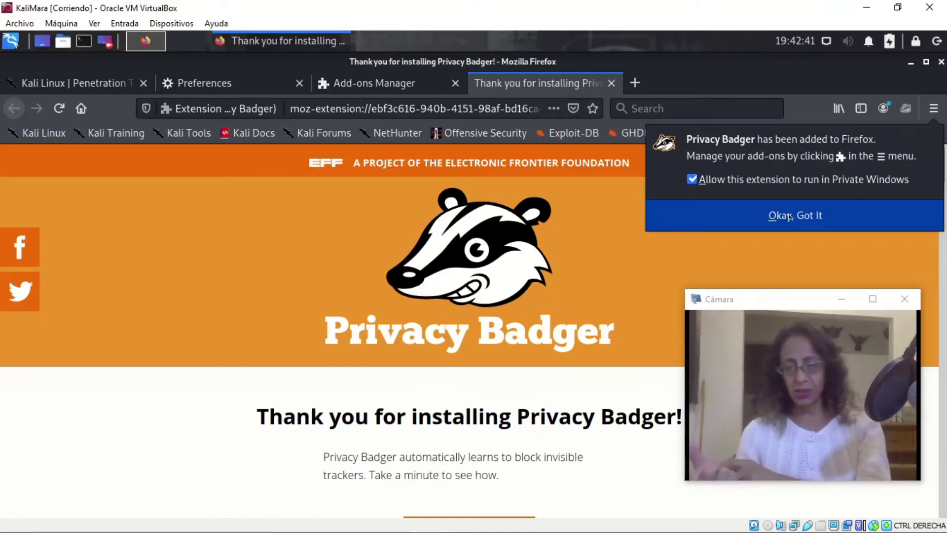
pyautogui.click(789, 216)
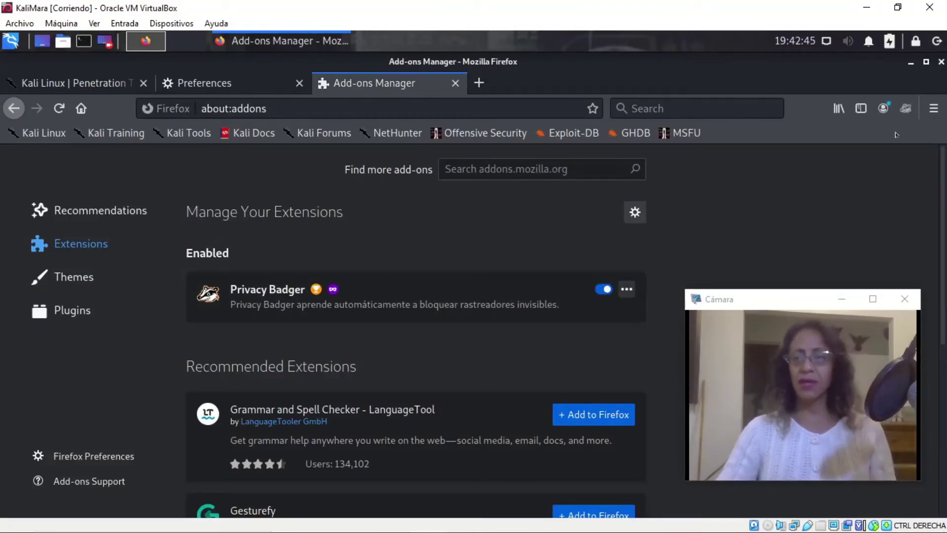
pyautogui.click(903, 111)
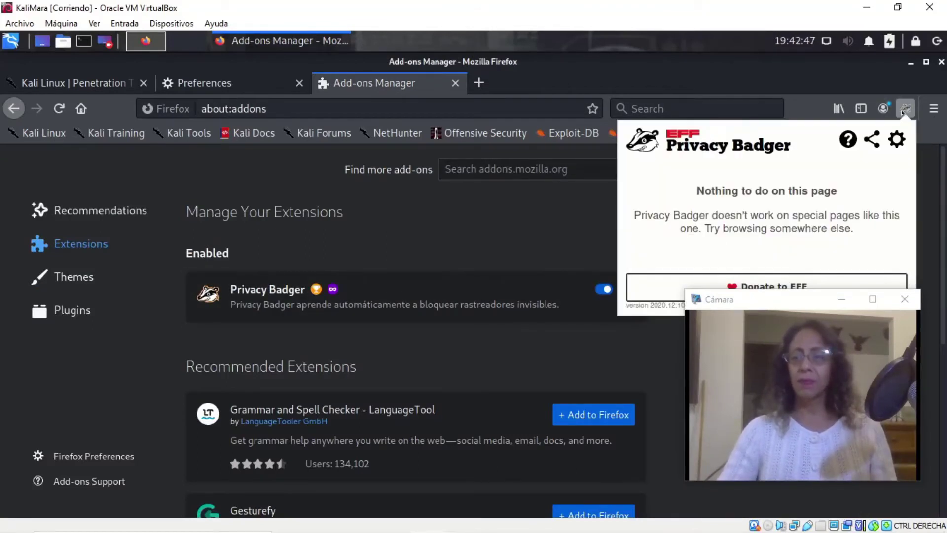
pyautogui.click(787, 86)
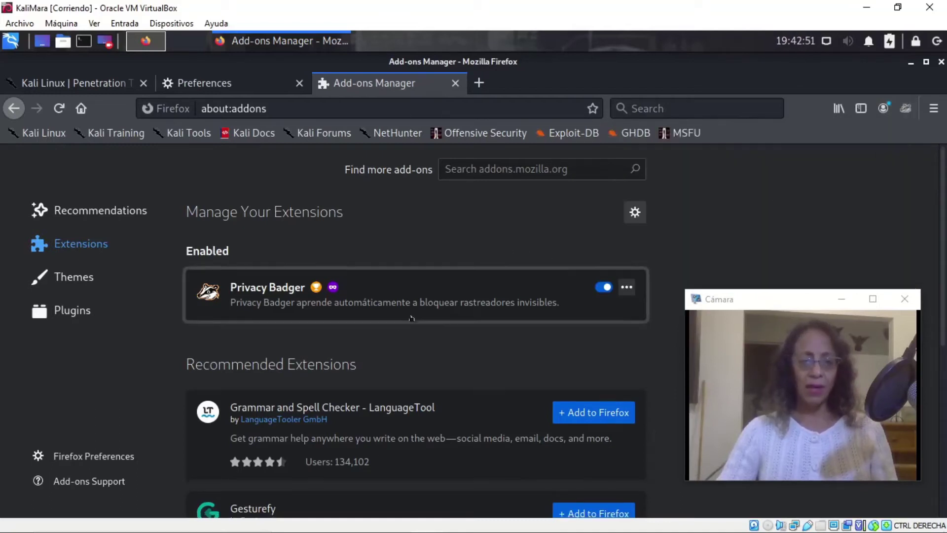
pyautogui.click(578, 169)
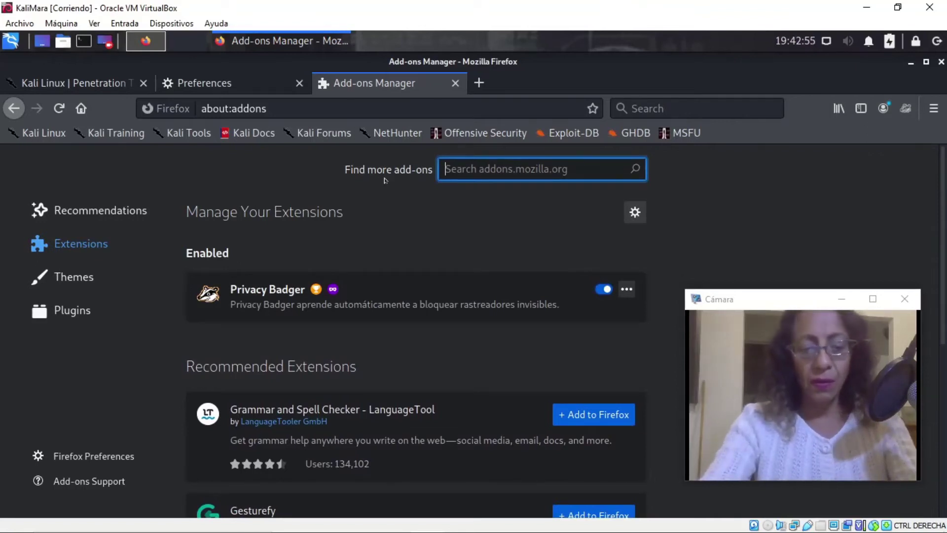
# Search add-ons for 'ublock' and install uBlock Origin, allowing it in private windows.
pyautogui.write('ub')
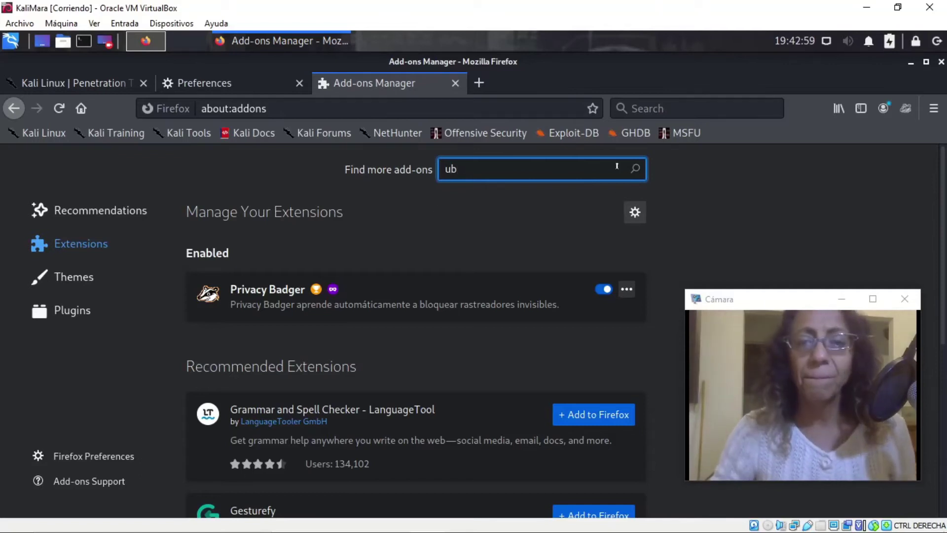
pyautogui.write('loc')
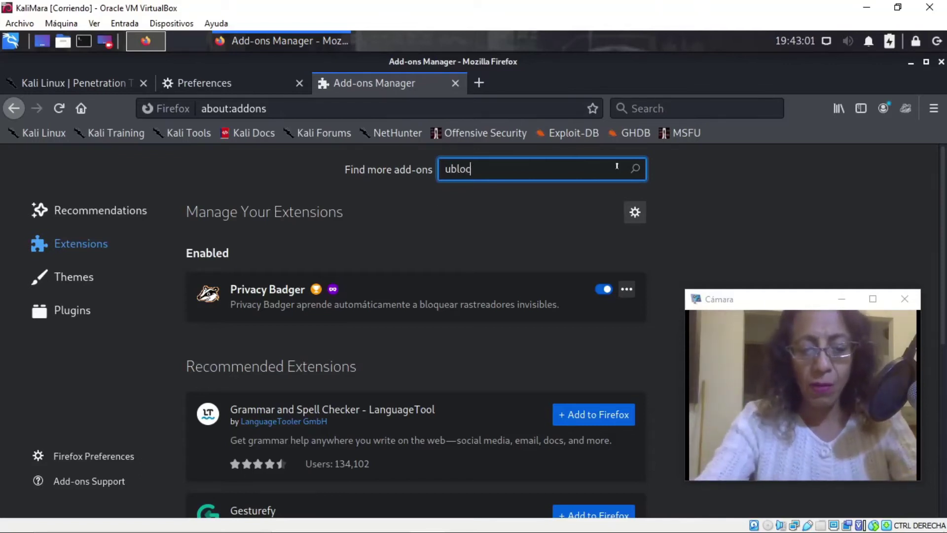
pyautogui.write('k')
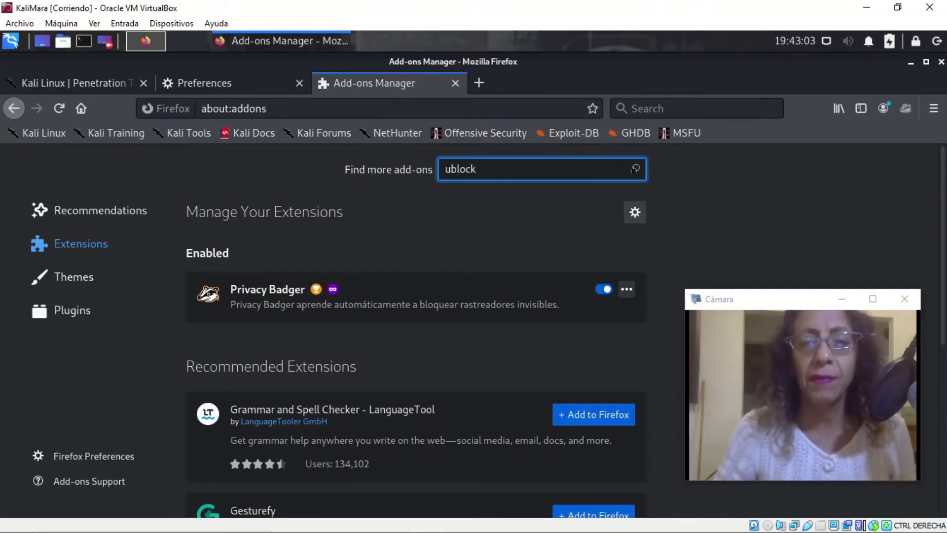
pyautogui.press('Return')
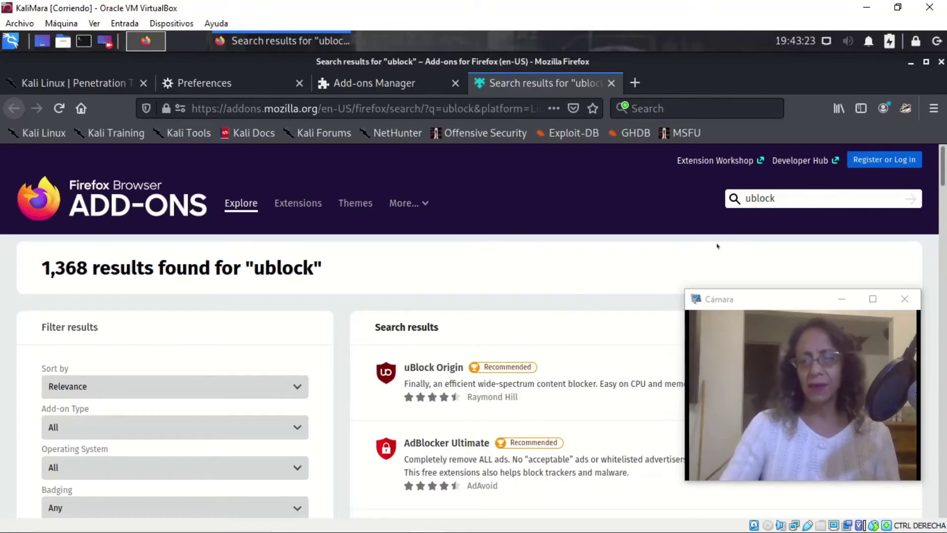
pyautogui.moveTo(762, 301); pyautogui.dragTo(769, 302)
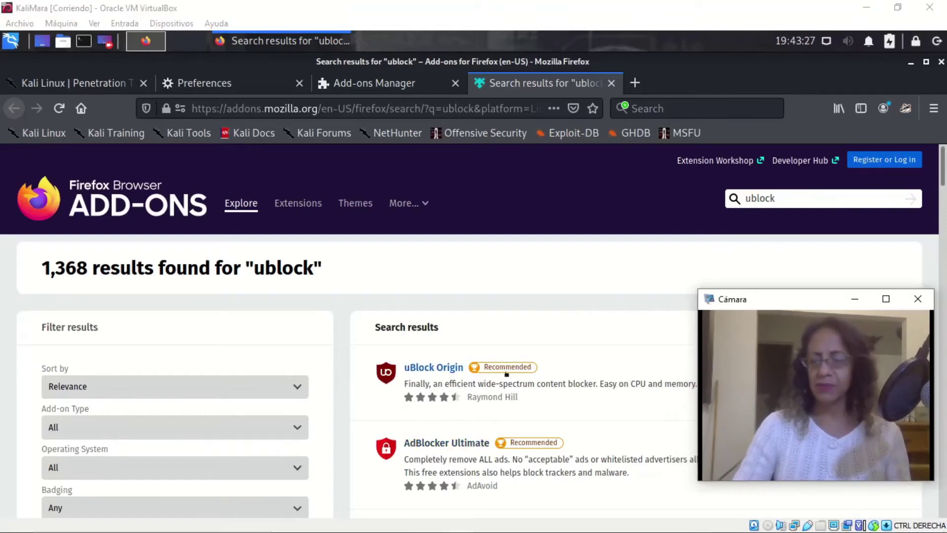
pyautogui.click(446, 365)
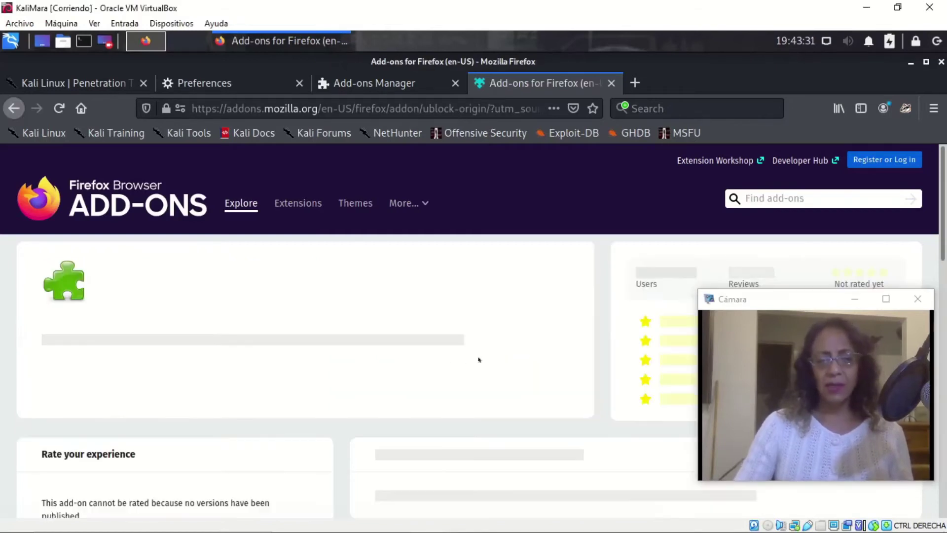
pyautogui.click(487, 415)
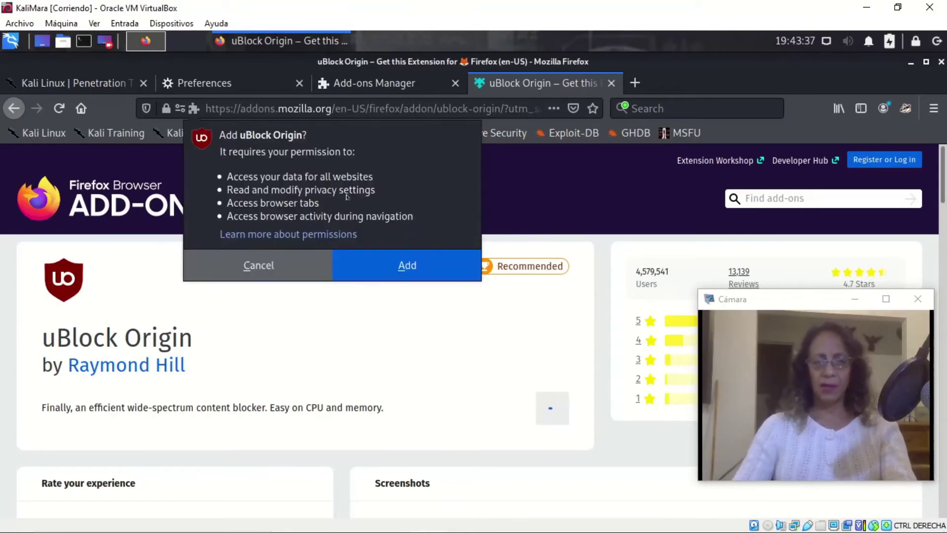
pyautogui.click(377, 268)
pyautogui.click(691, 181)
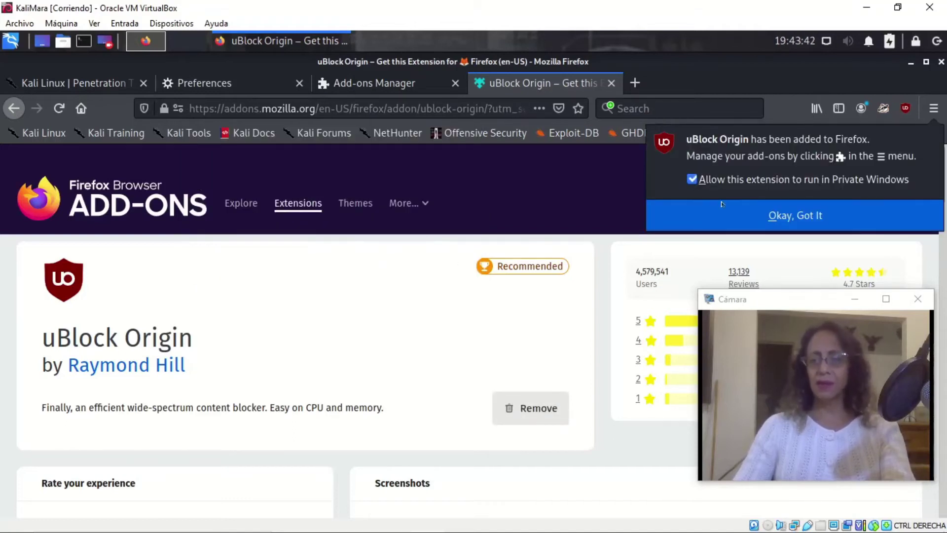
pyautogui.click(756, 218)
pyautogui.moveTo(519, 266)
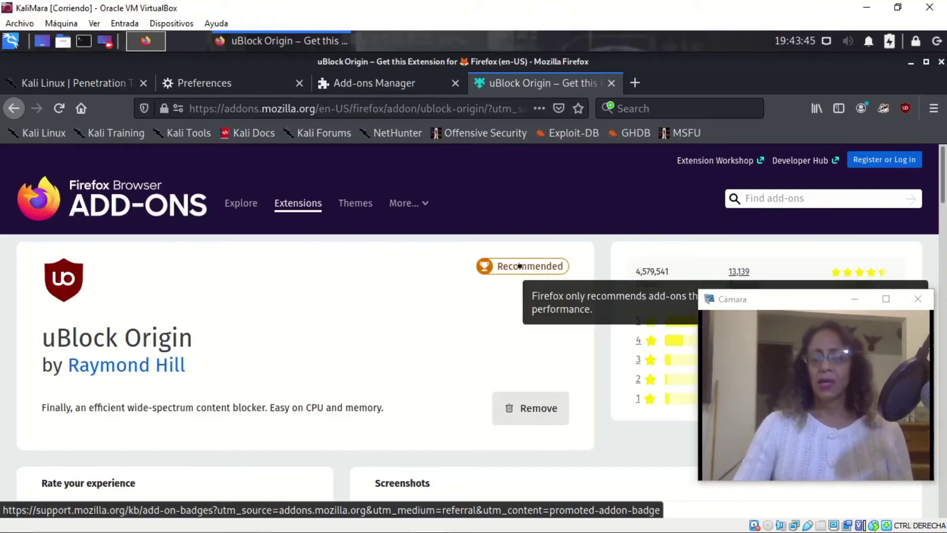
# Search add-ons for HTTPS Everywhere and install it with private-window access.
pyautogui.click(804, 198)
pyautogui.write('hhtp')
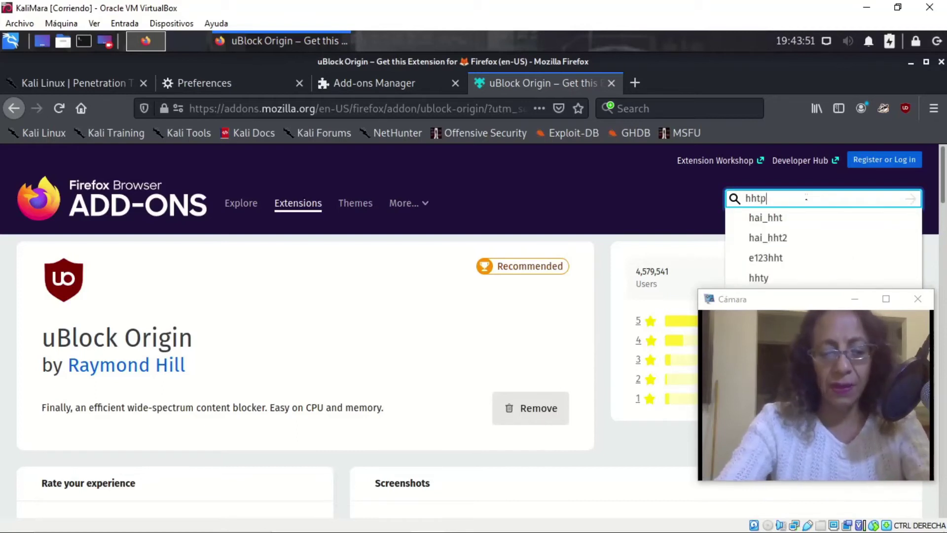
pyautogui.press('Left')
pyautogui.press('Left')
pyautogui.press('Left')
pyautogui.press('Left')
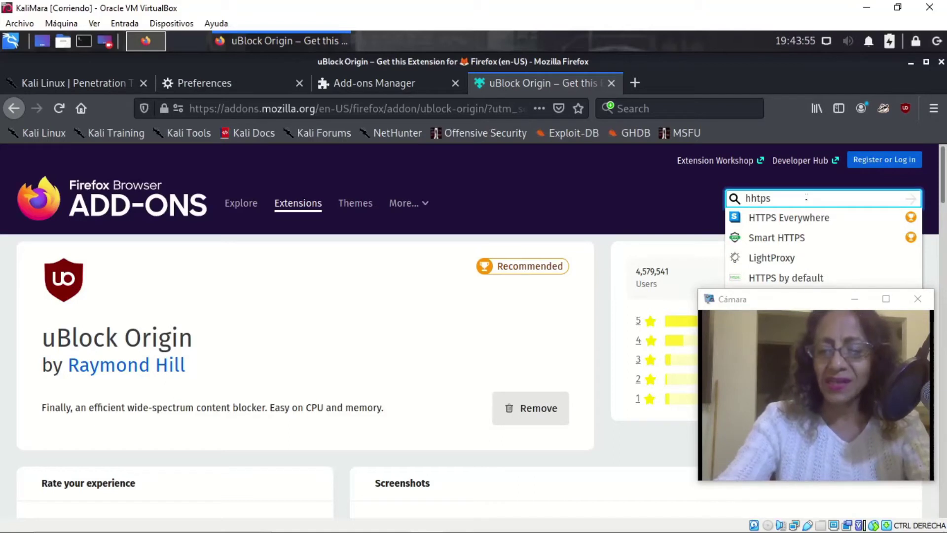
pyautogui.press('Delete')
pyautogui.write('t')
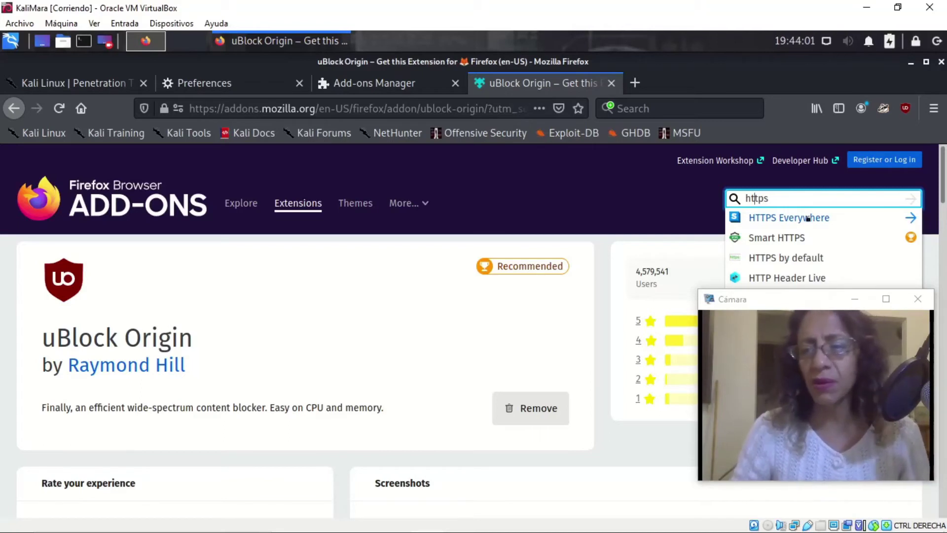
pyautogui.click(808, 218)
pyautogui.click(491, 418)
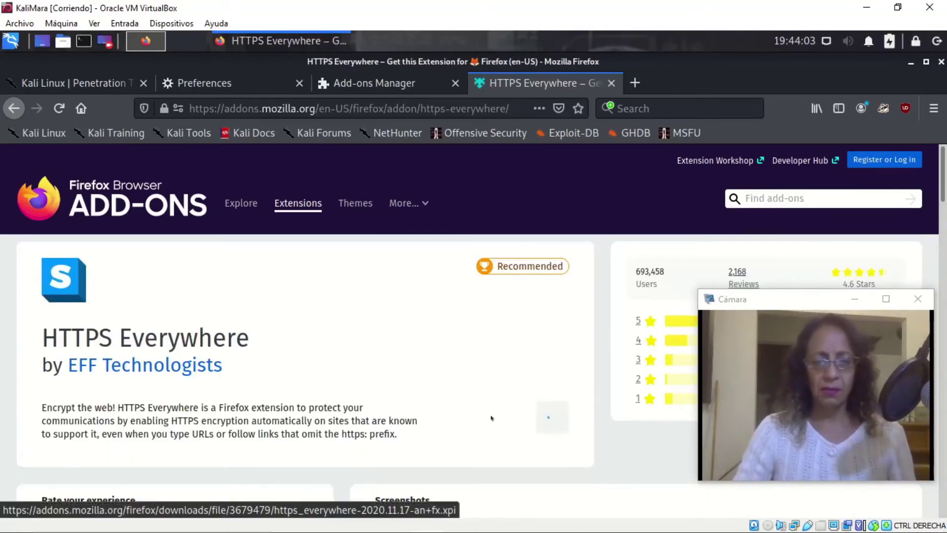
pyautogui.click(405, 253)
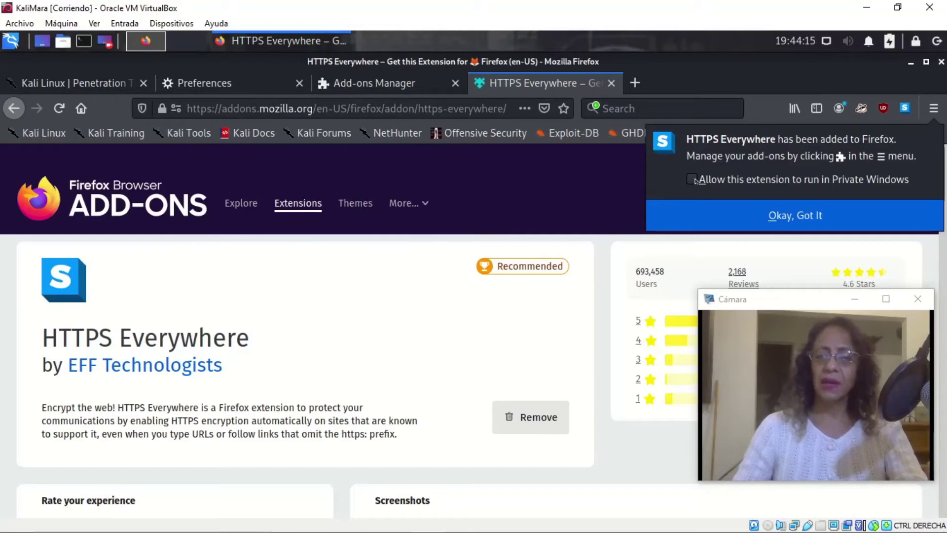
pyautogui.click(693, 180)
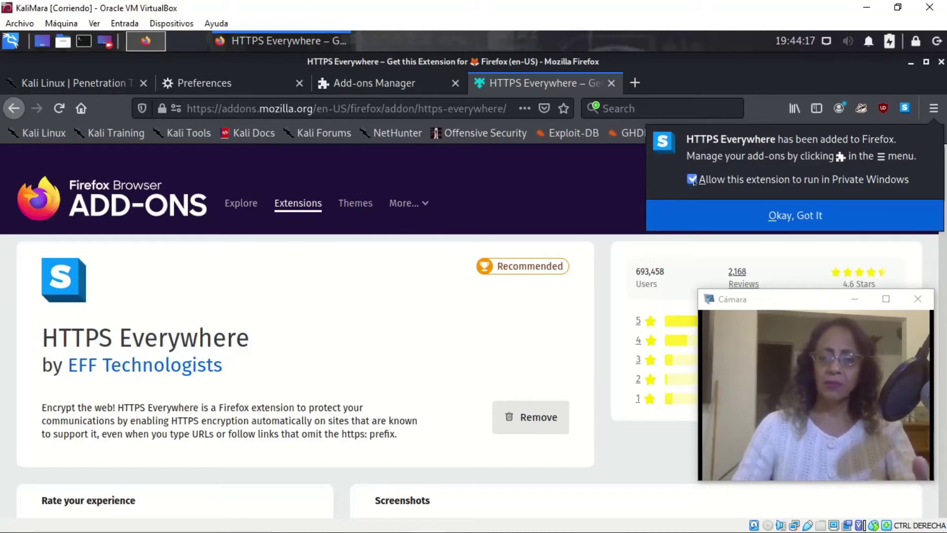
pyautogui.click(794, 215)
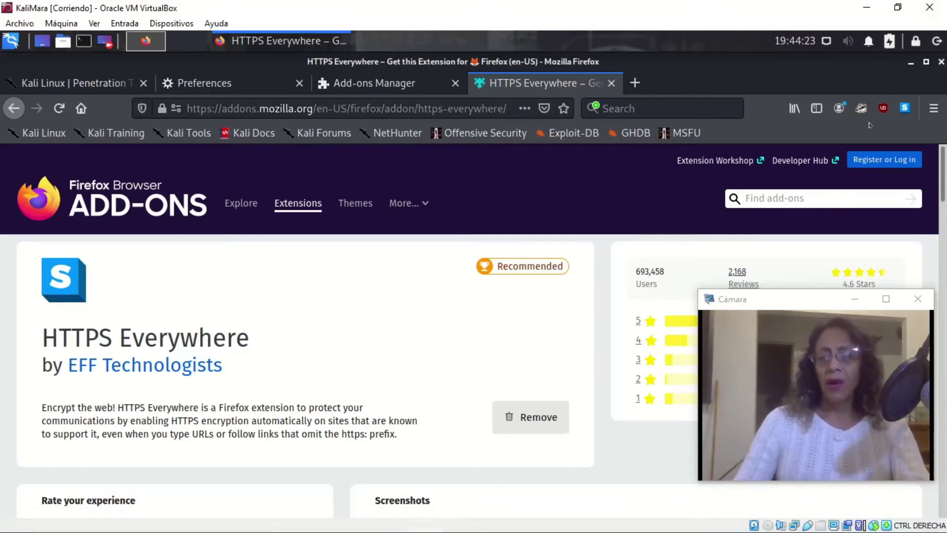
# Search 'ghost' and install Ghostery with private-window access, then close its upgrade-plan tab.
pyautogui.click(814, 198)
pyautogui.write('g')
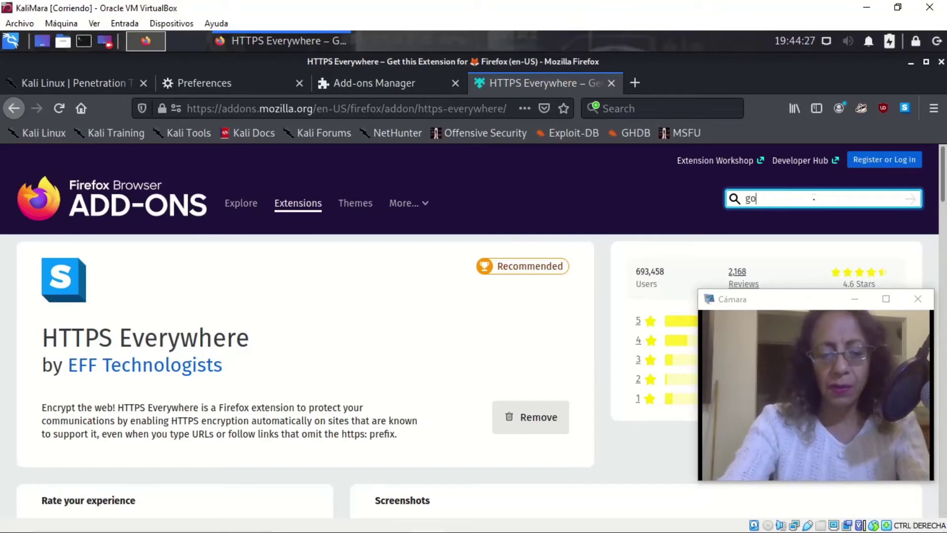
pyautogui.write('o')
pyautogui.press('BackSpace')
pyautogui.write('host')
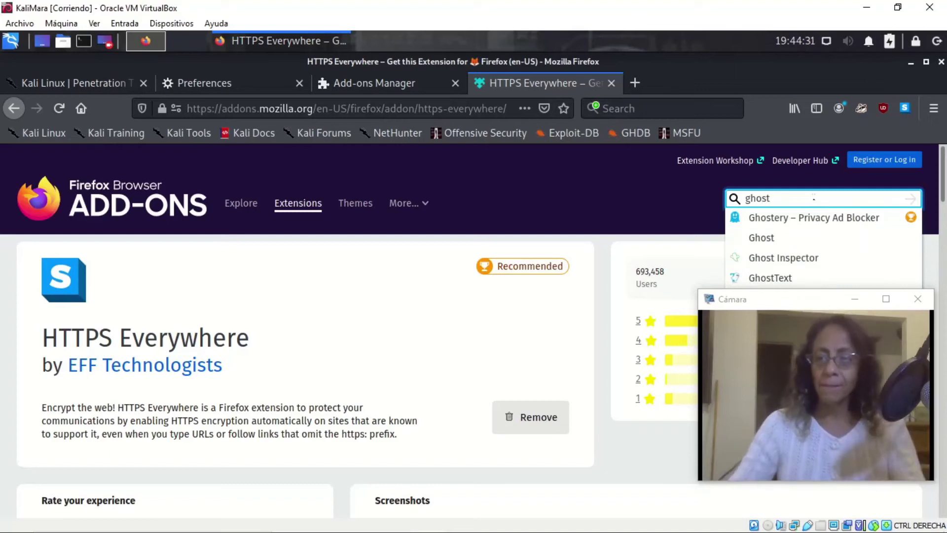
pyautogui.click(764, 218)
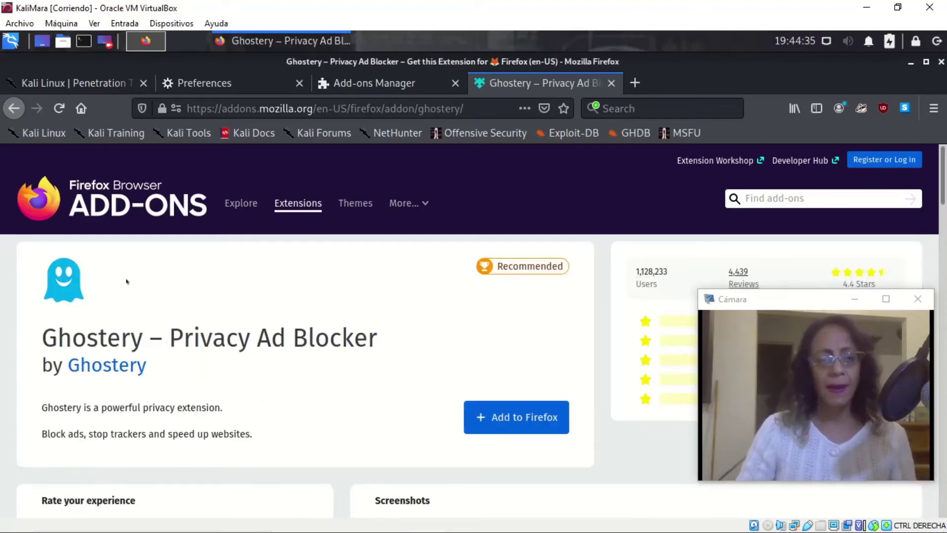
pyautogui.click(496, 416)
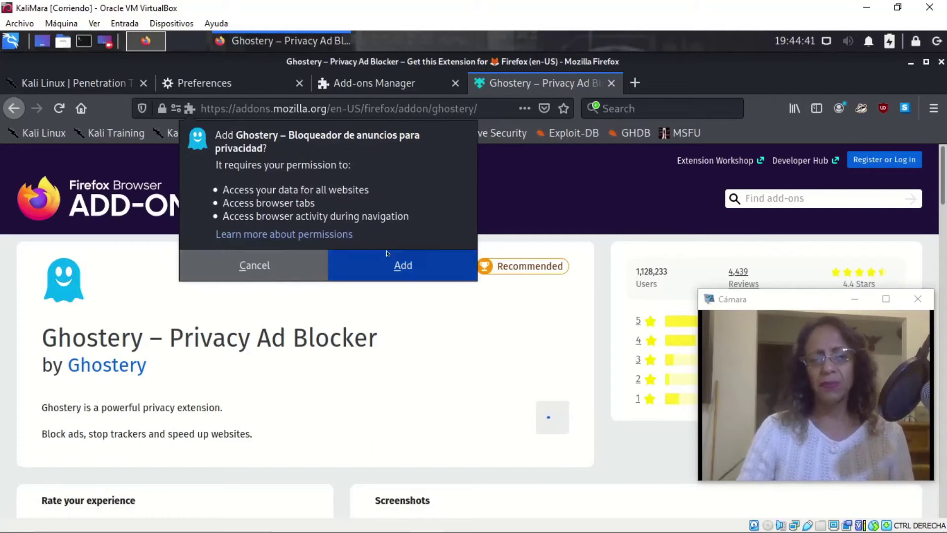
pyautogui.click(388, 254)
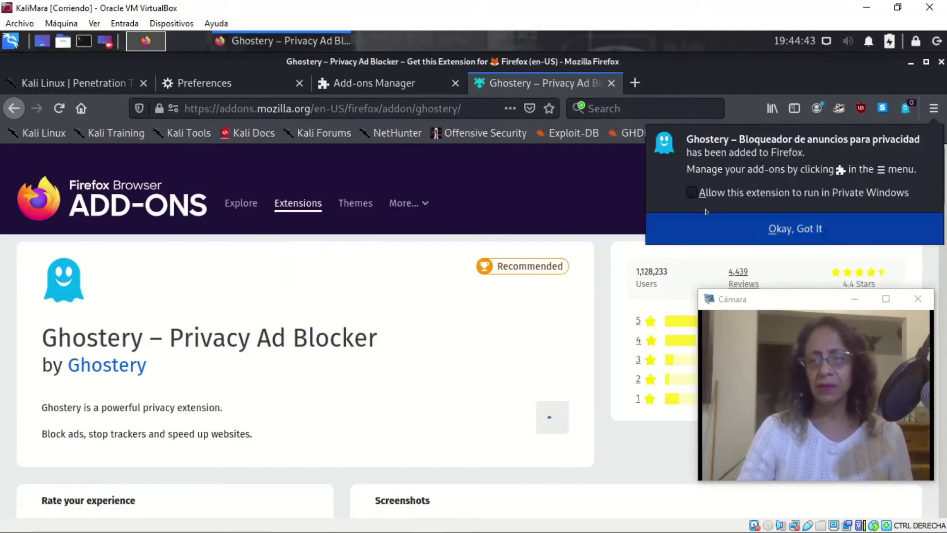
pyautogui.click(692, 192)
pyautogui.click(757, 229)
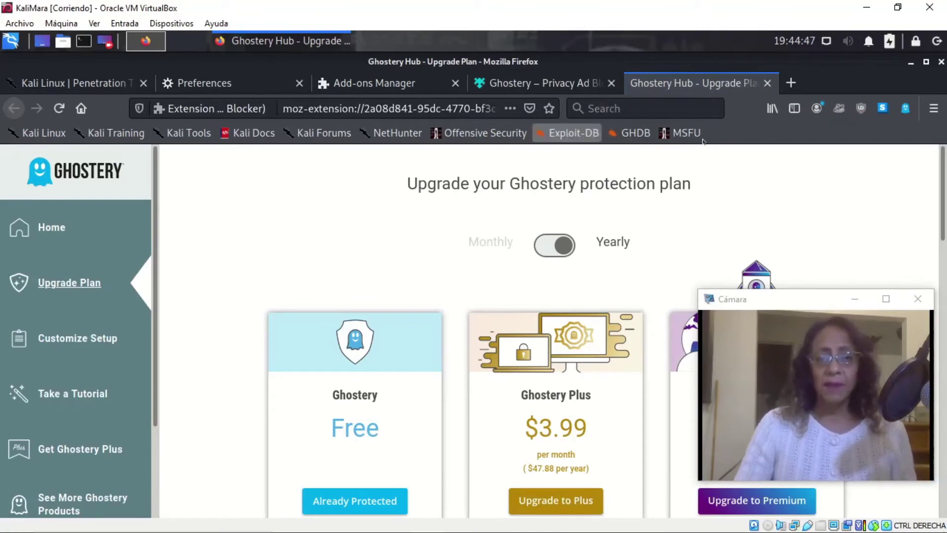
pyautogui.click(767, 84)
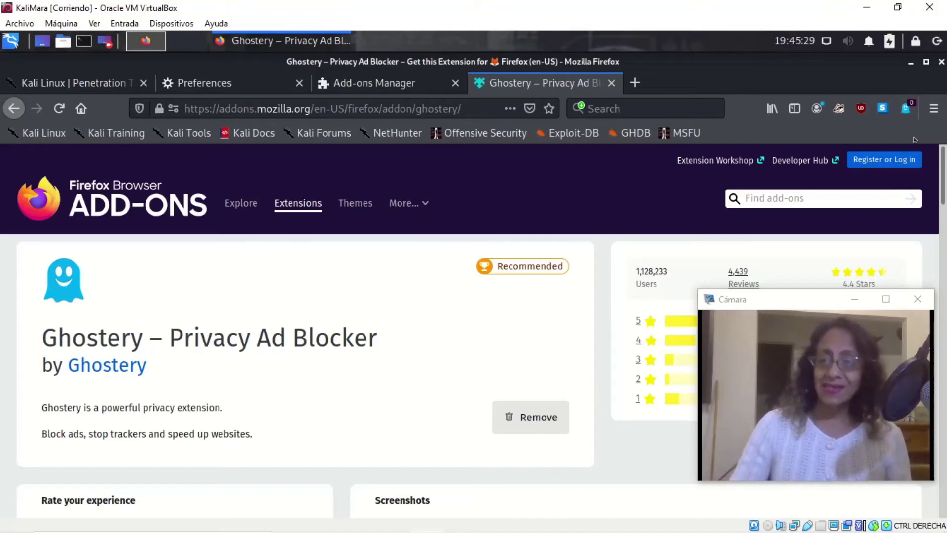
pyautogui.click(832, 199)
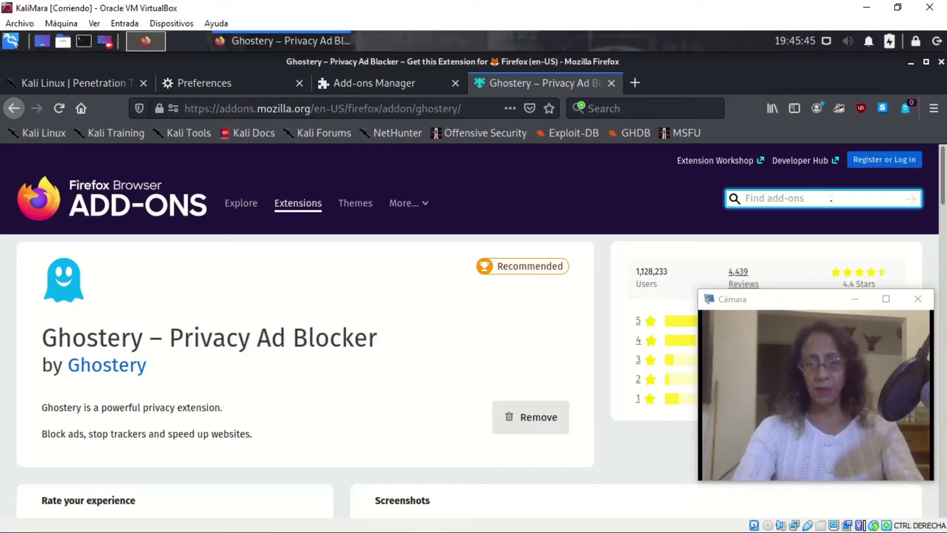
# Install Wappalyzer from a 'wapp' search with private-window access, then close its extra tabs.
pyautogui.write('wapp')
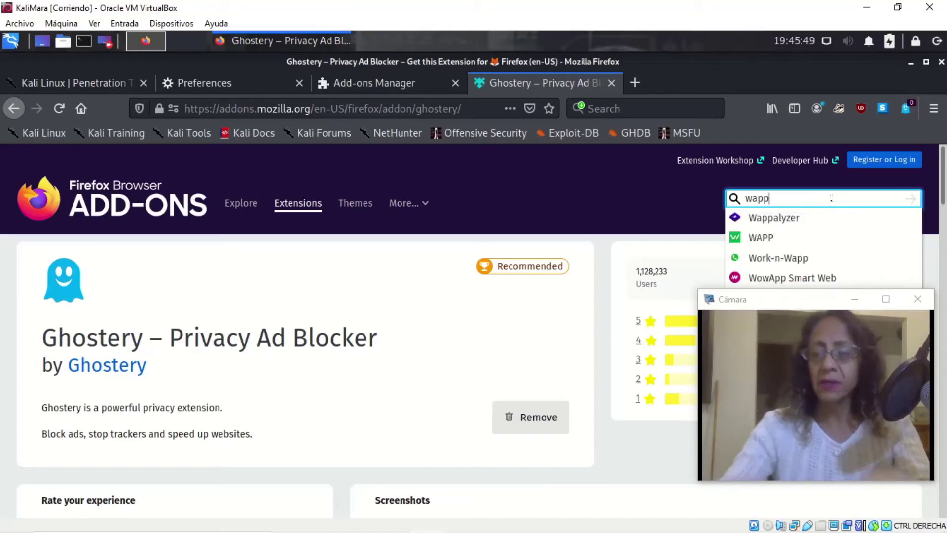
pyautogui.click(788, 224)
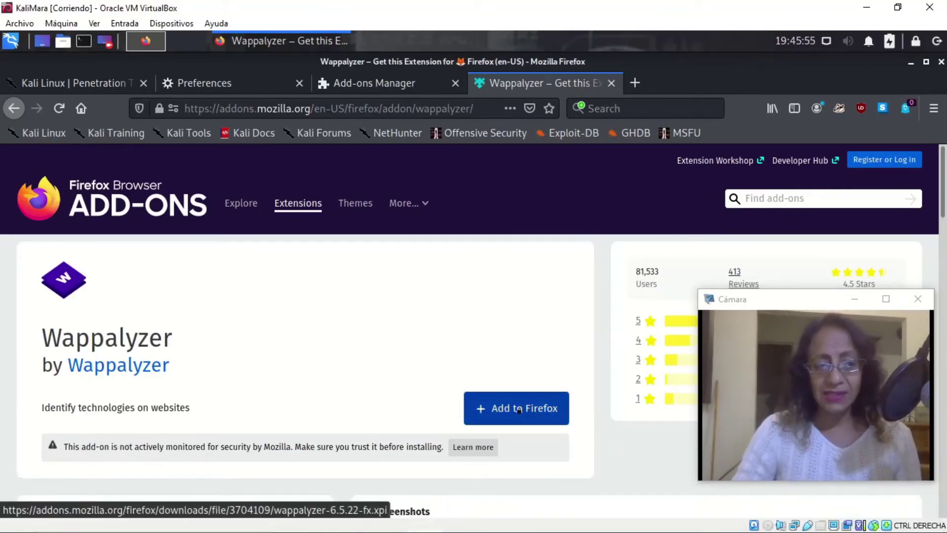
pyautogui.click(519, 409)
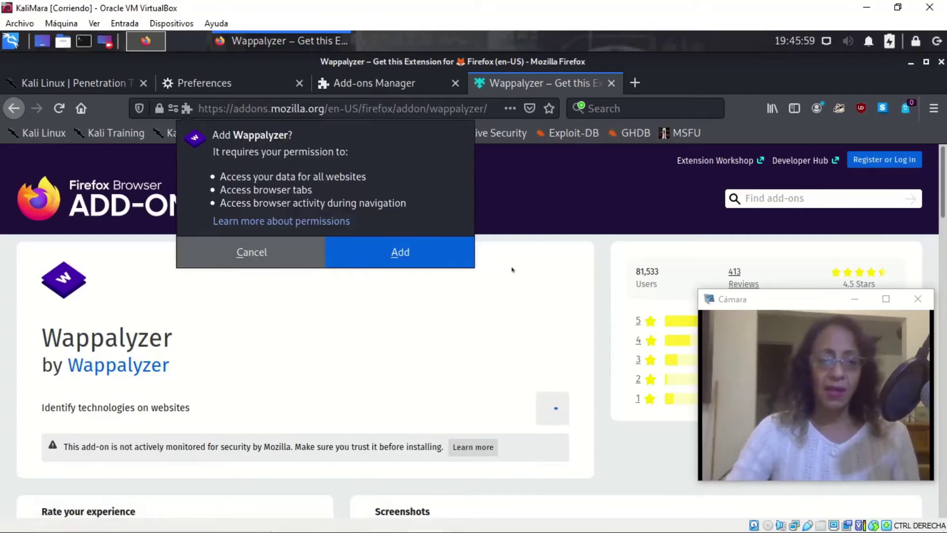
pyautogui.click(381, 257)
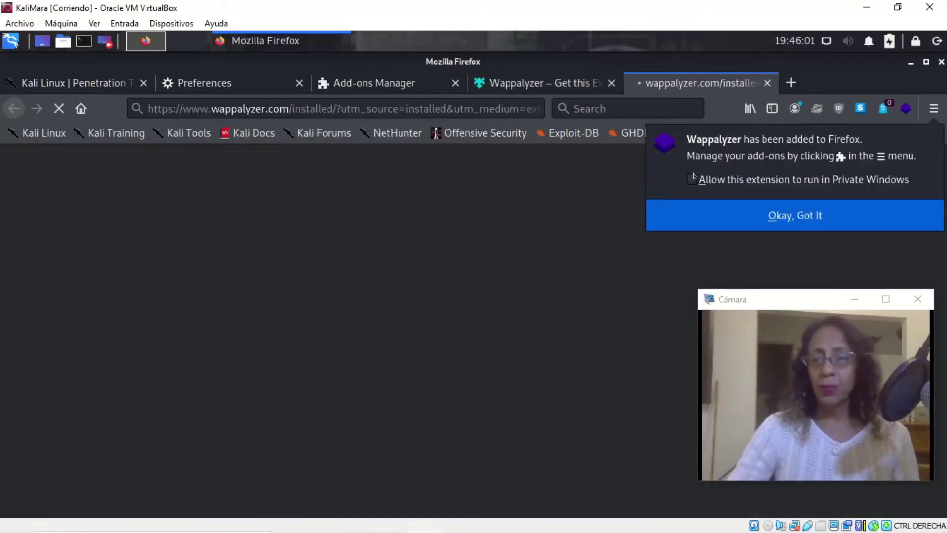
pyautogui.click(692, 179)
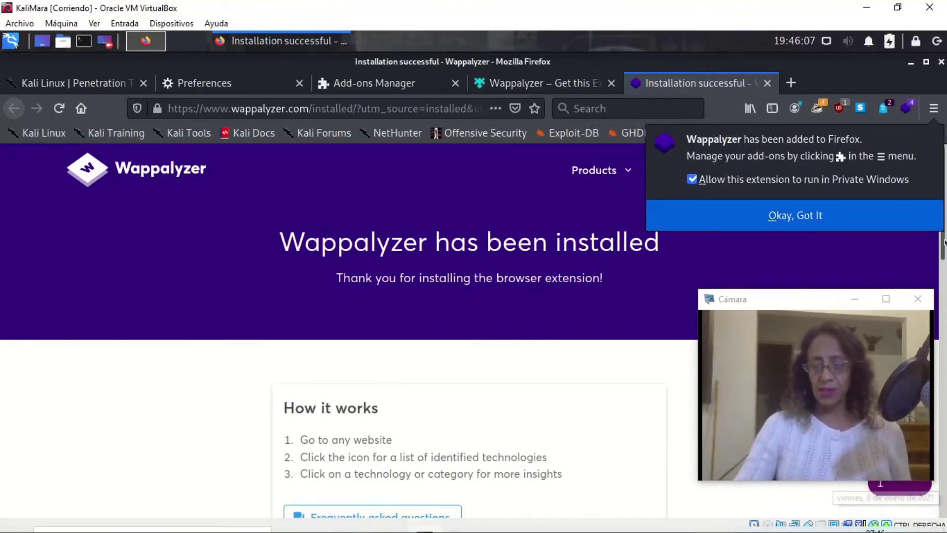
pyautogui.click(782, 216)
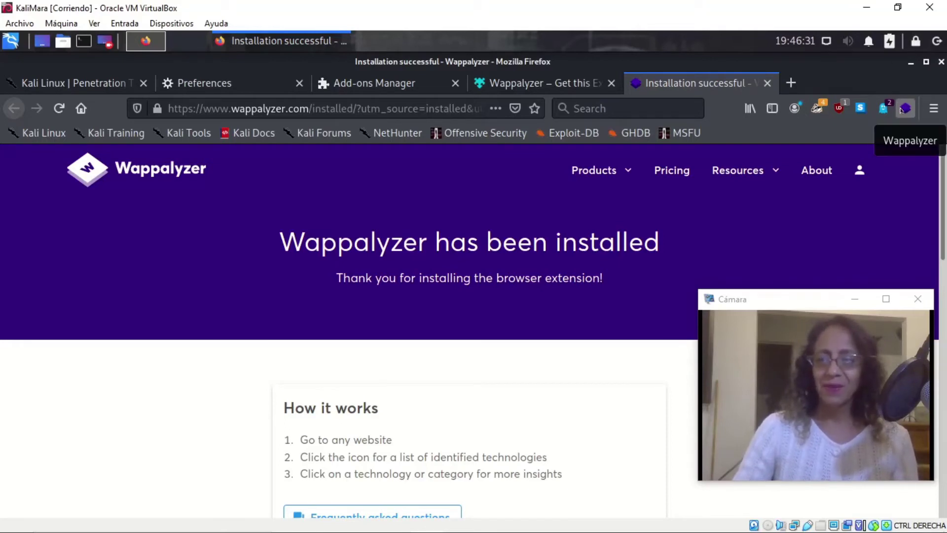
pyautogui.click(767, 83)
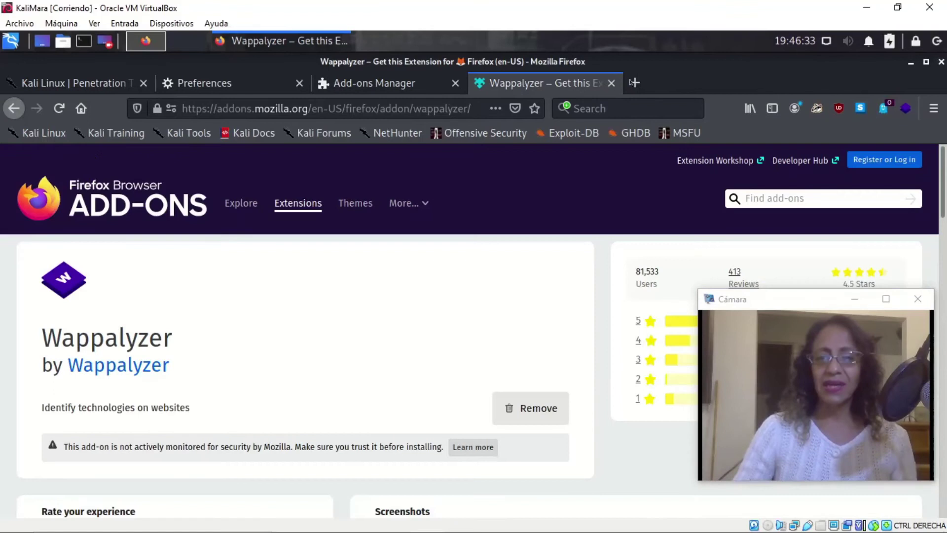
pyautogui.click(612, 83)
# Close the Add-ons Manager and Preferences tabs and load the DuckDuckGo home page.
pyautogui.click(455, 83)
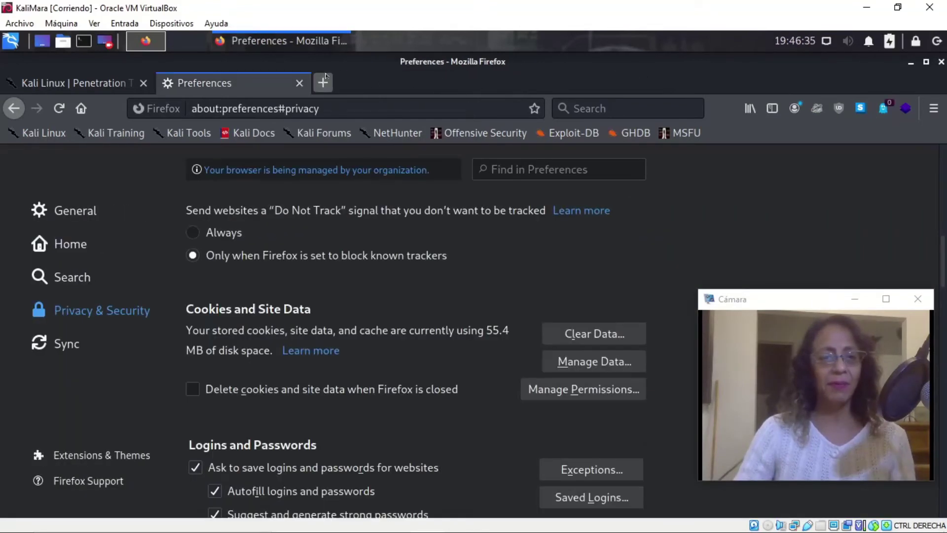
pyautogui.click(299, 83)
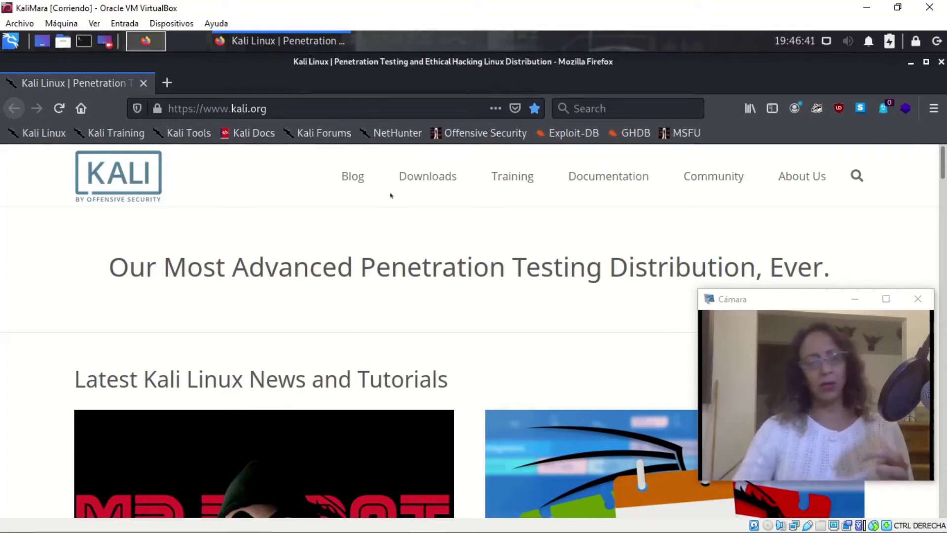
pyautogui.click(84, 114)
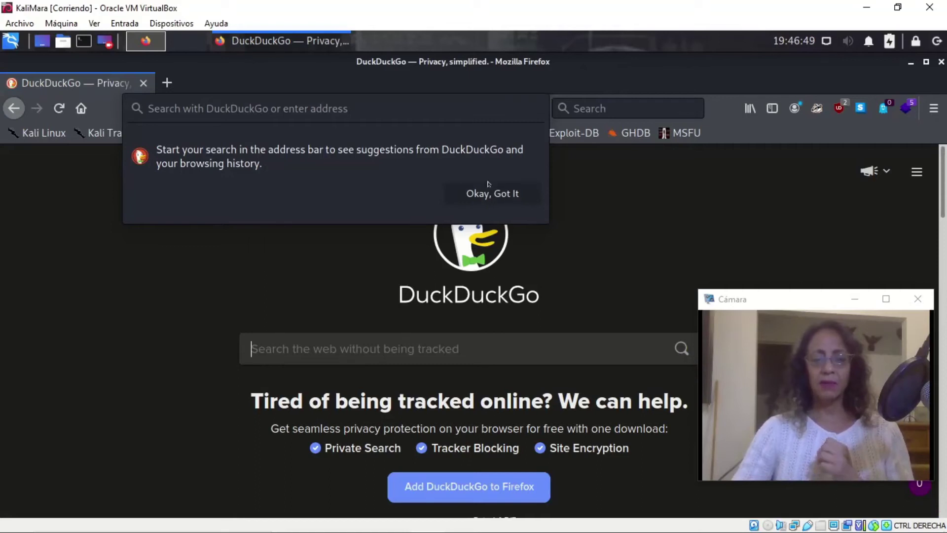
# Accept Wappalyzer's anonymous data notice and review the technologies detected on DuckDuckGo's page.
pyautogui.click(499, 194)
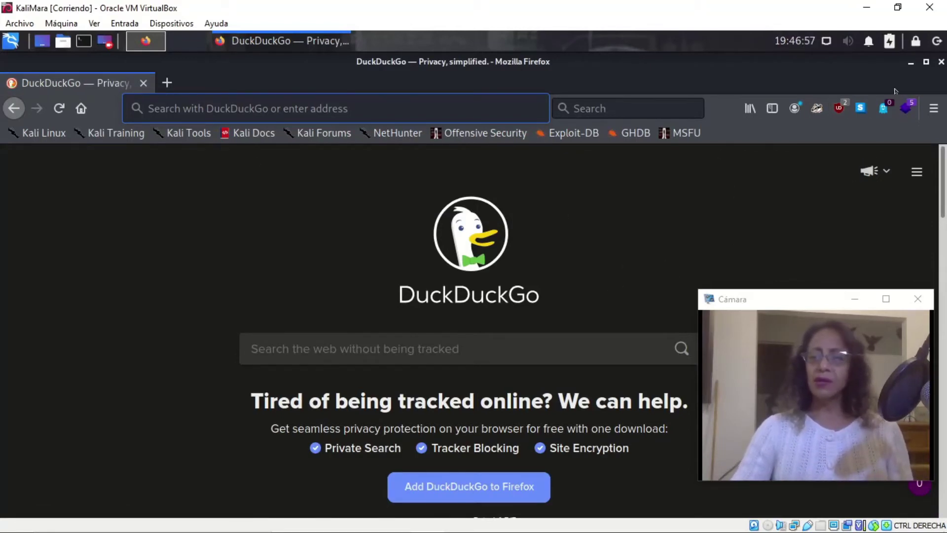
pyautogui.click(906, 107)
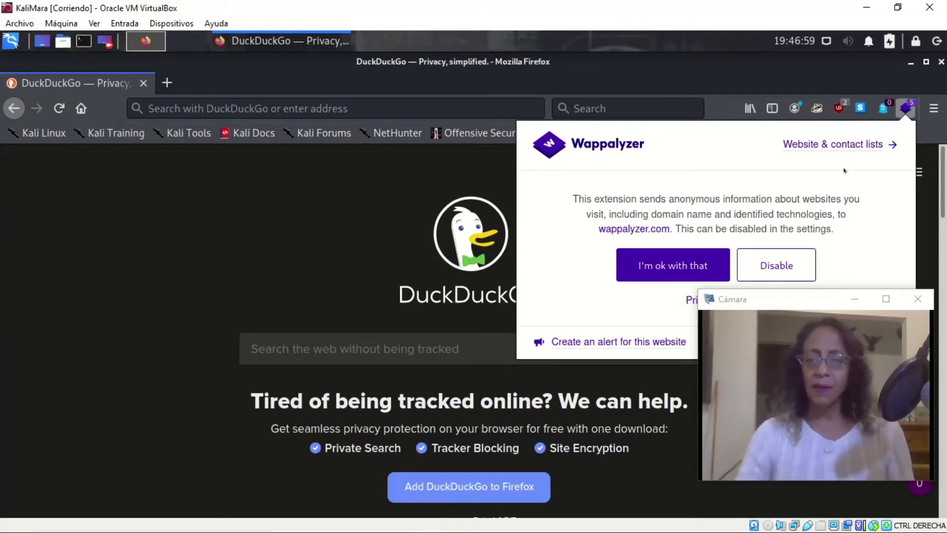
pyautogui.click(658, 264)
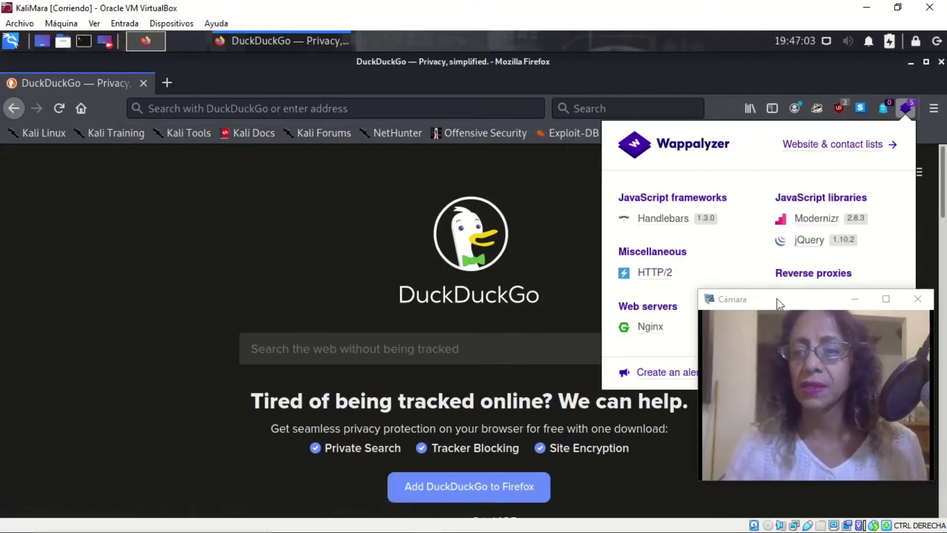
pyautogui.moveTo(795, 300); pyautogui.dragTo(260, 159)
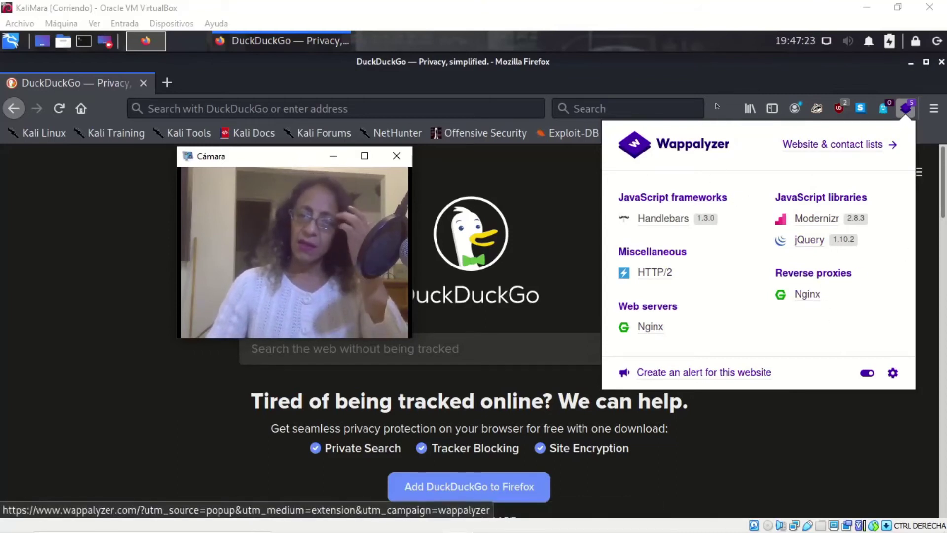
pyautogui.click(730, 85)
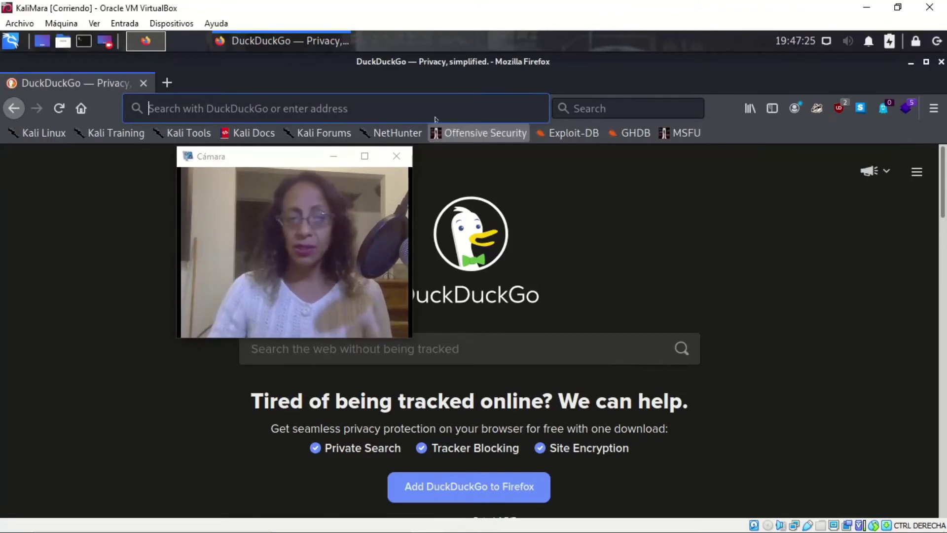
pyautogui.moveTo(274, 155); pyautogui.dragTo(806, 313)
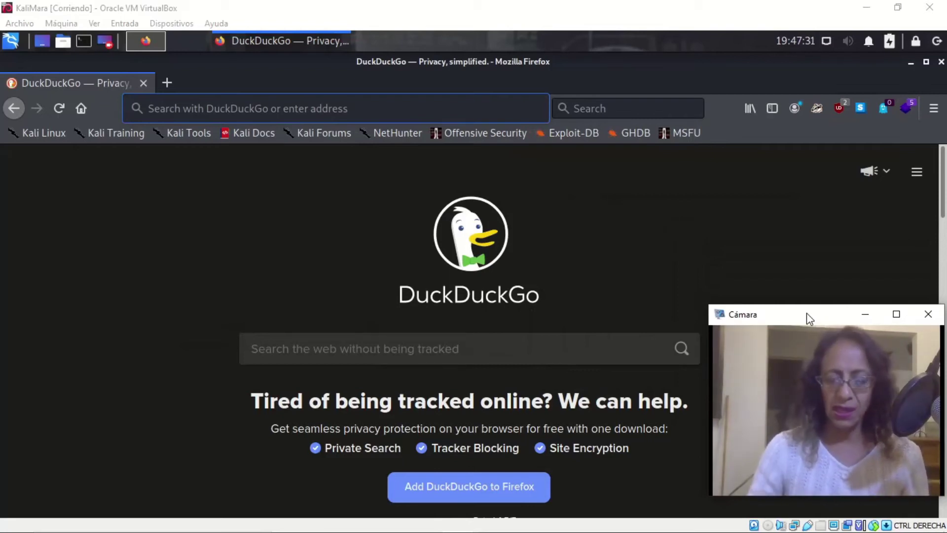
pyautogui.scroll(-2, 568, 261)
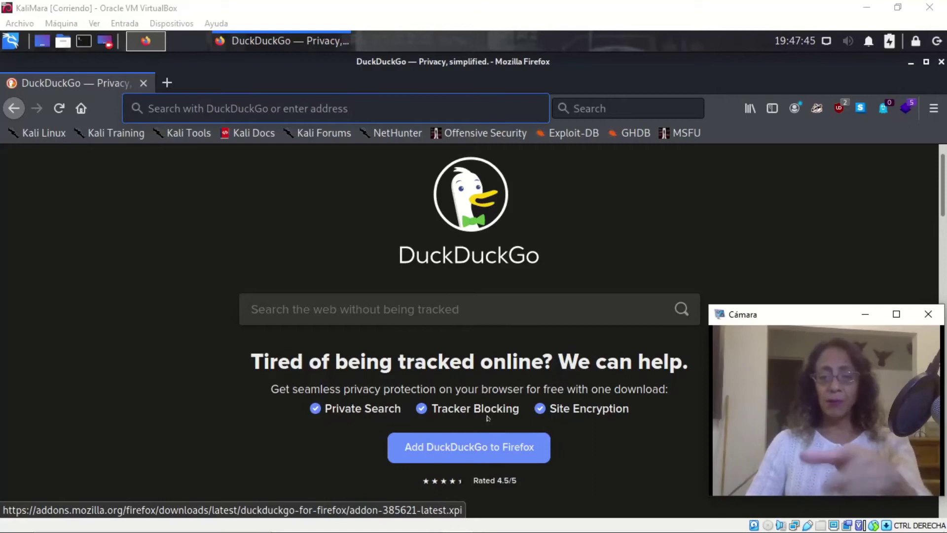
# Install DuckDuckGo Privacy Essentials, allowing it to run in private windows.
pyautogui.click(486, 446)
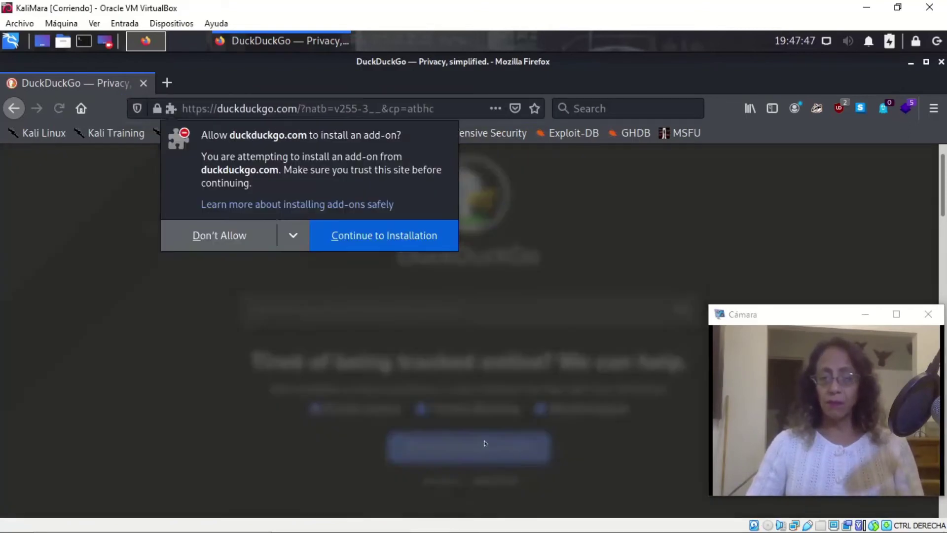
pyautogui.click(363, 248)
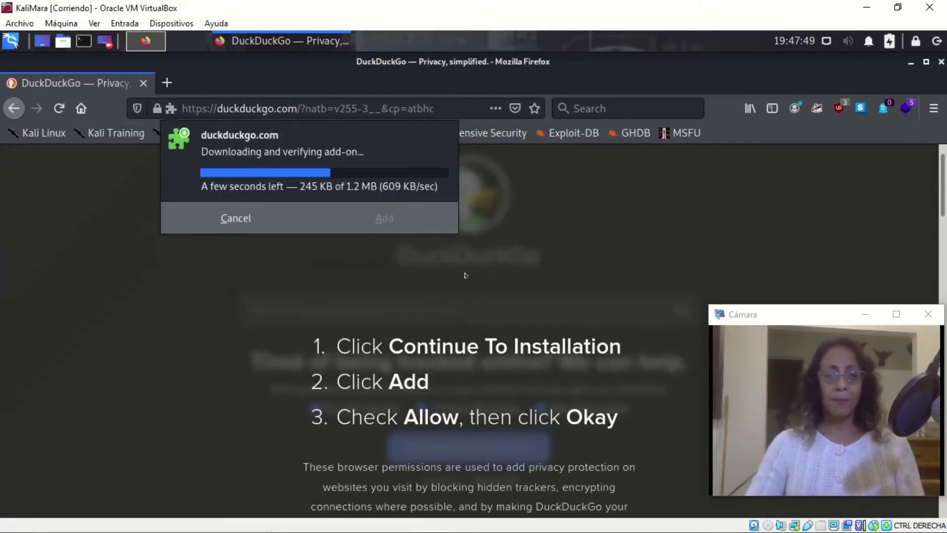
pyautogui.click(422, 256)
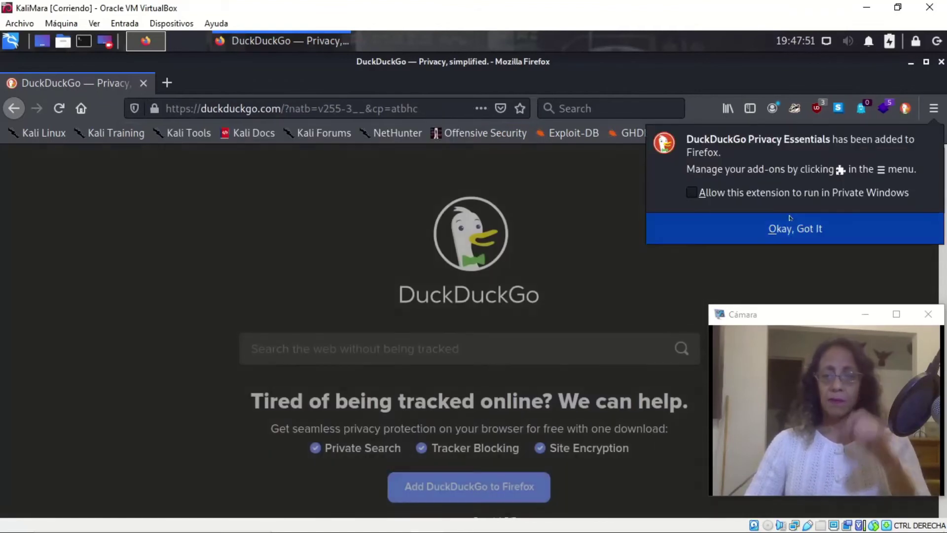
pyautogui.click(691, 194)
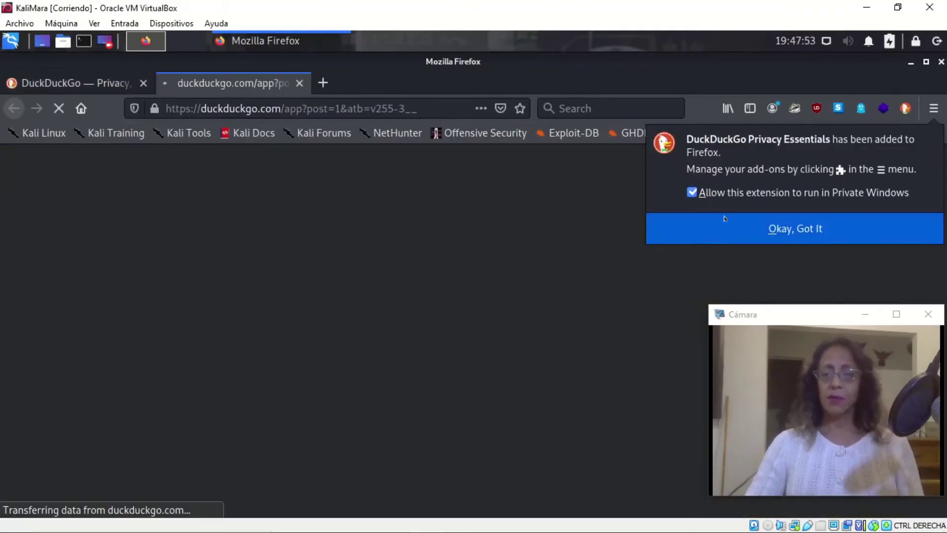
pyautogui.click(748, 229)
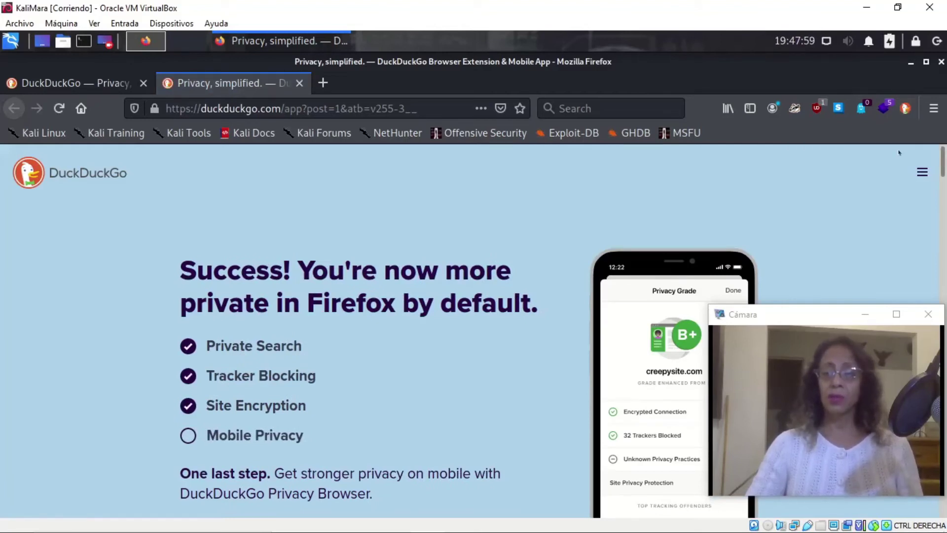
# Check the DuckDuckGo extension panel, close the success tab, and return home.
pyautogui.click(906, 107)
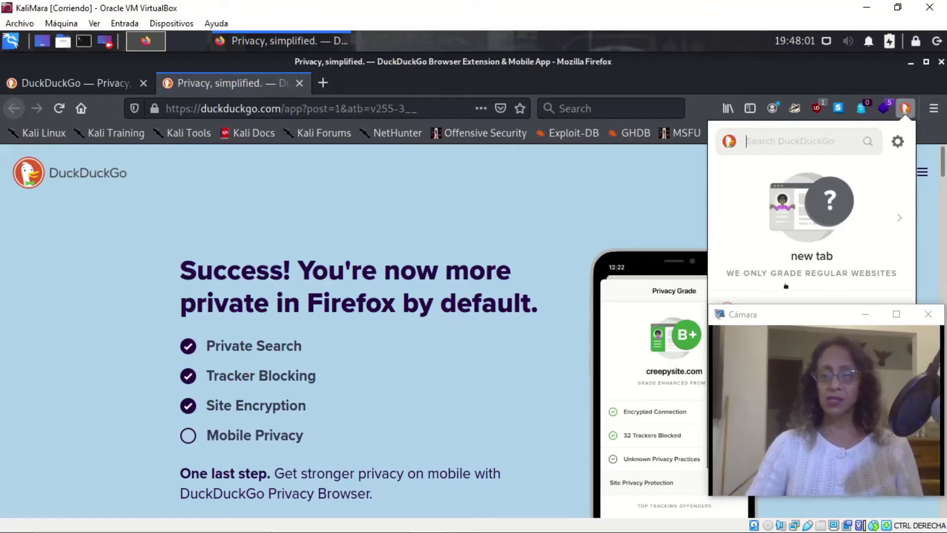
pyautogui.click(628, 165)
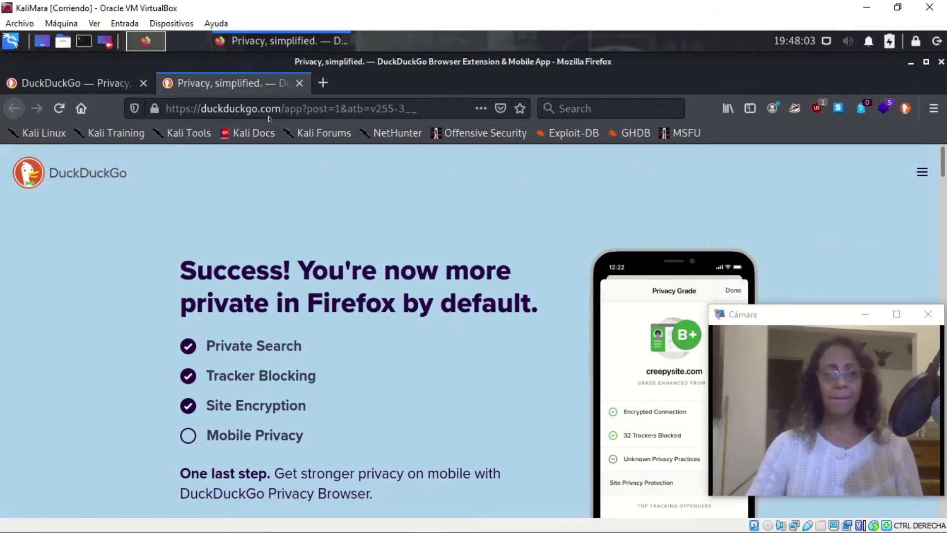
pyautogui.click(299, 84)
pyautogui.click(81, 108)
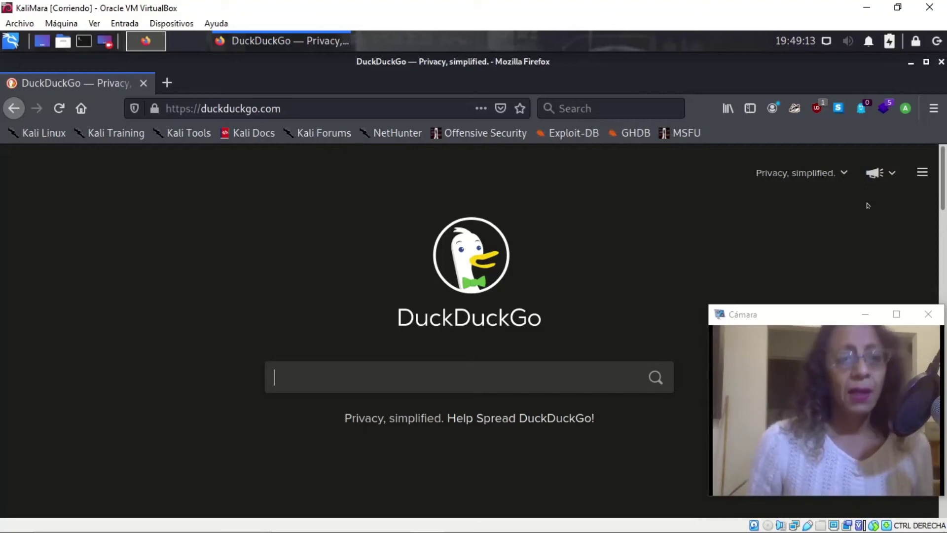
# Search 'outlook' and open Outlook's sign-in page.
pyautogui.click(301, 109)
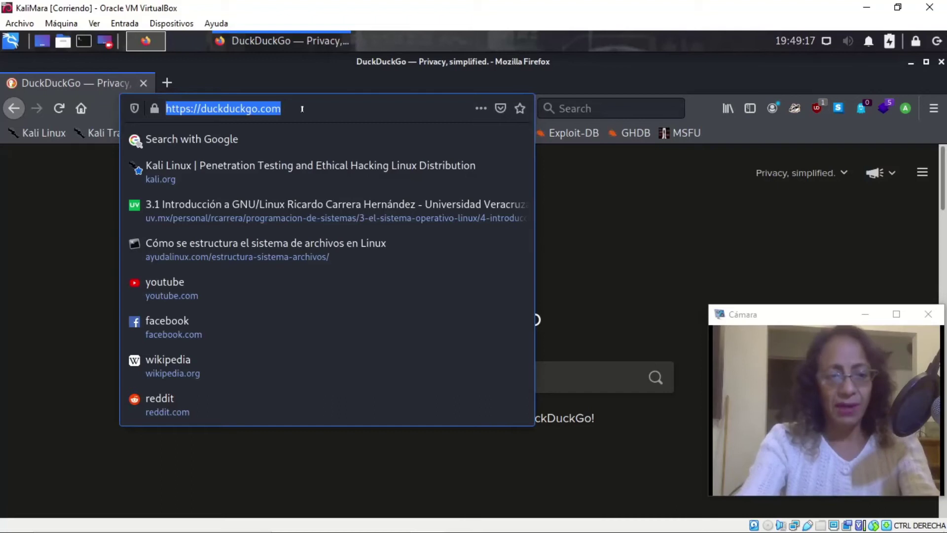
pyautogui.write('outlook')
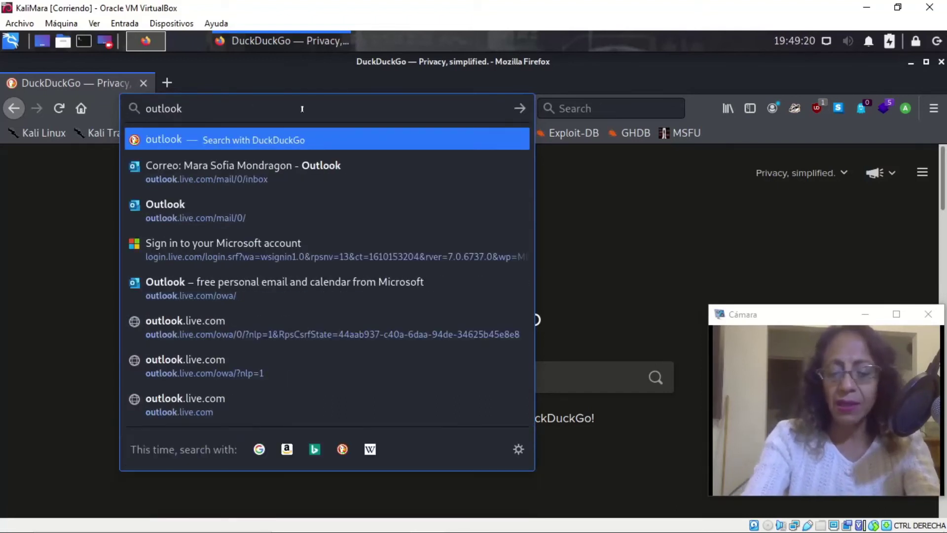
pyautogui.press('Return')
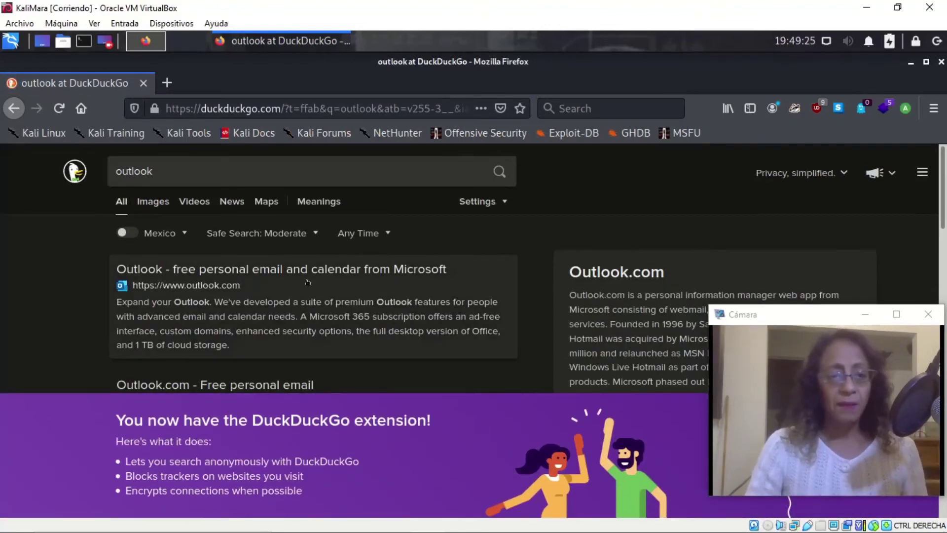
pyautogui.click(362, 261)
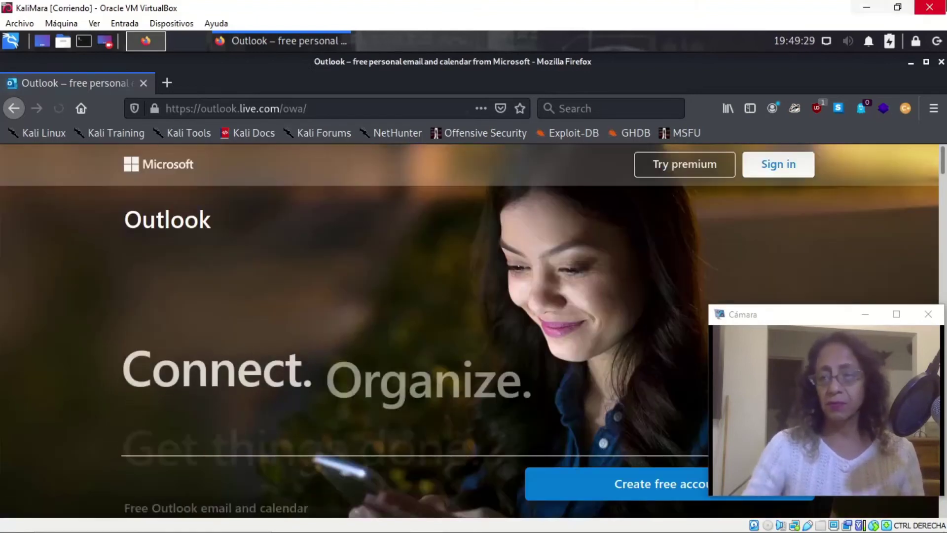
pyautogui.click(780, 168)
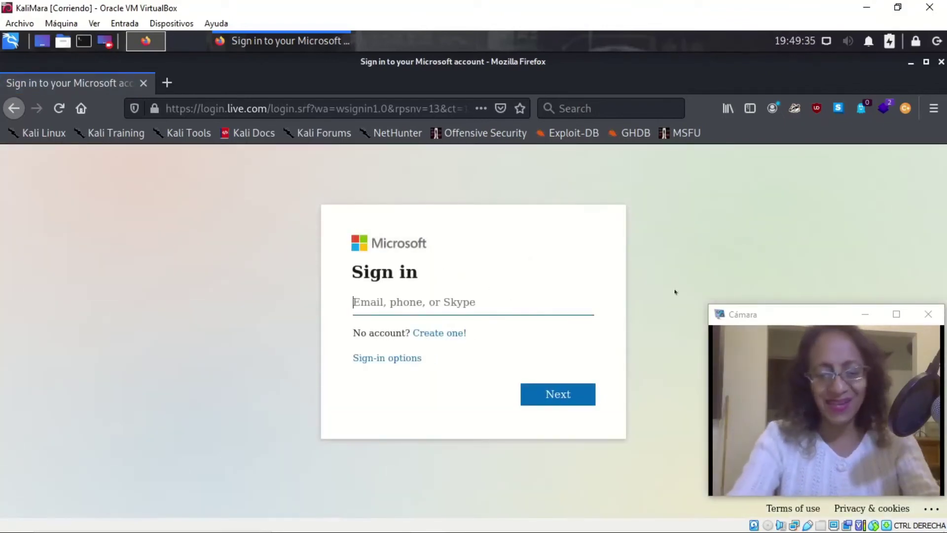
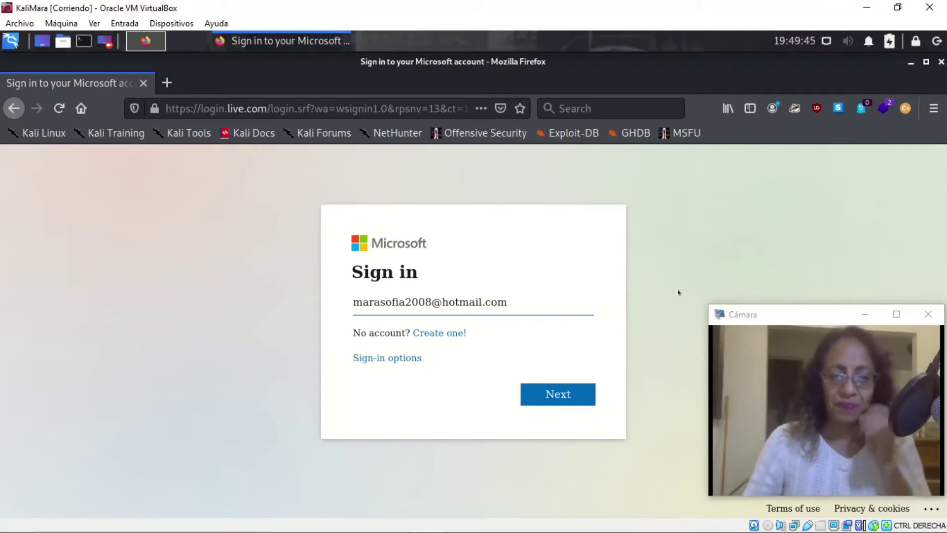
# Sign in with the account e-mail and password, declining to save the login.
pyautogui.click(572, 395)
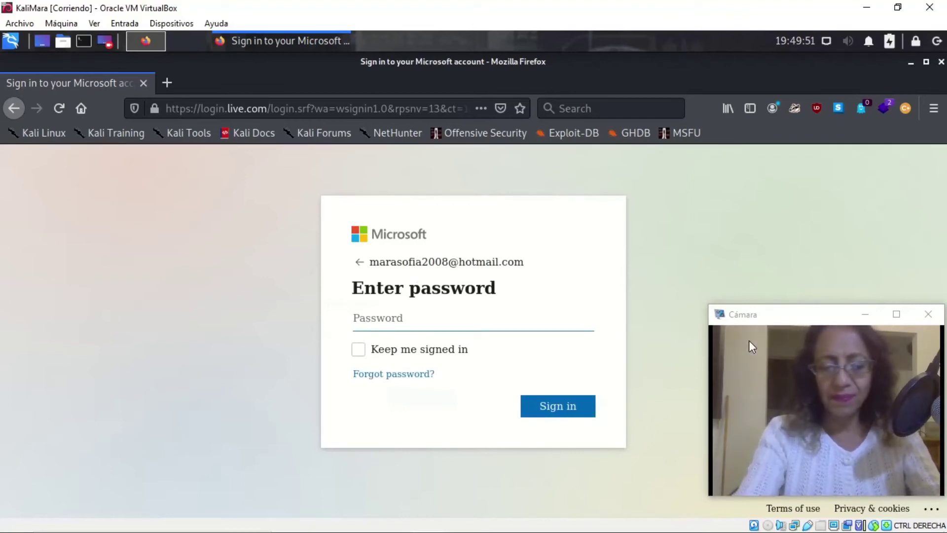
pyautogui.write('•••••••')
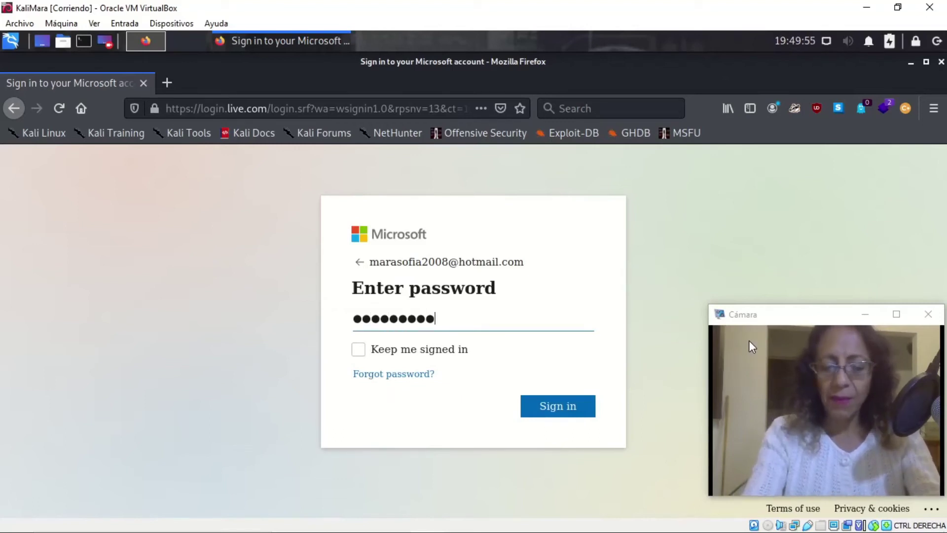
pyautogui.press('Return')
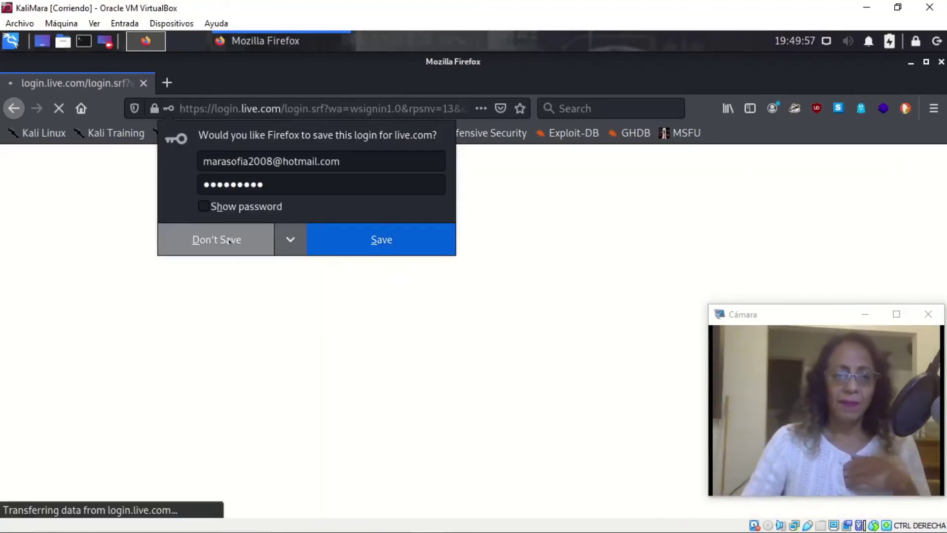
pyautogui.click(429, 250)
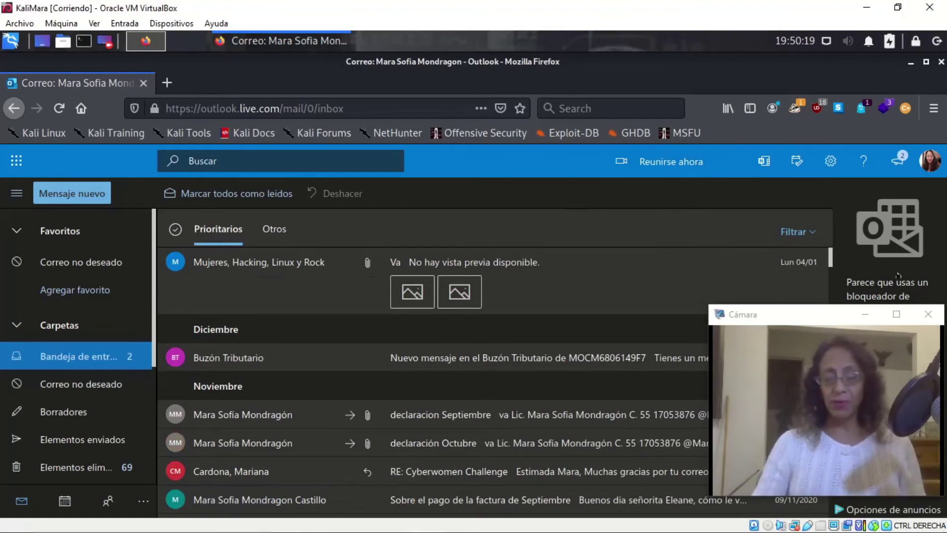
# Go to OneDrive from the app launcher and open Libros y Publicaciones, then CEH v10.
pyautogui.click(15, 162)
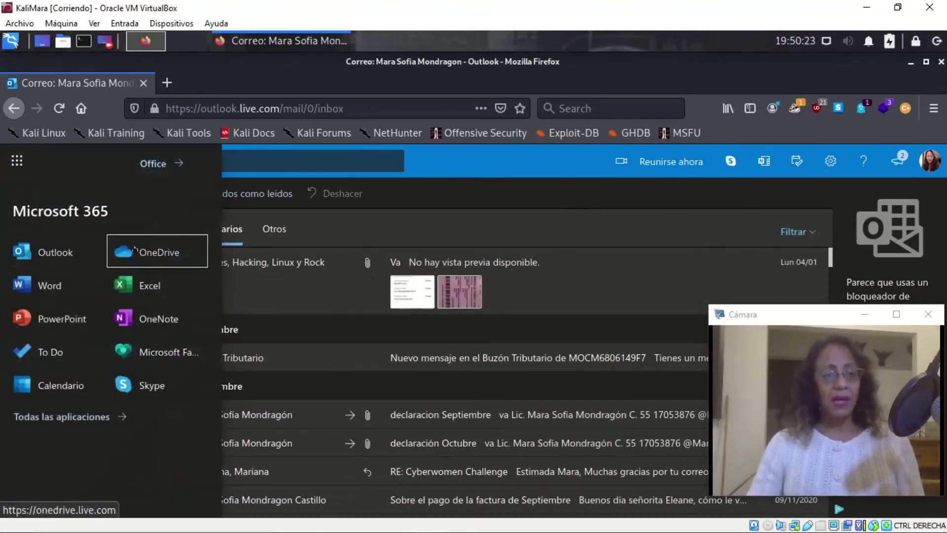
pyautogui.click(134, 251)
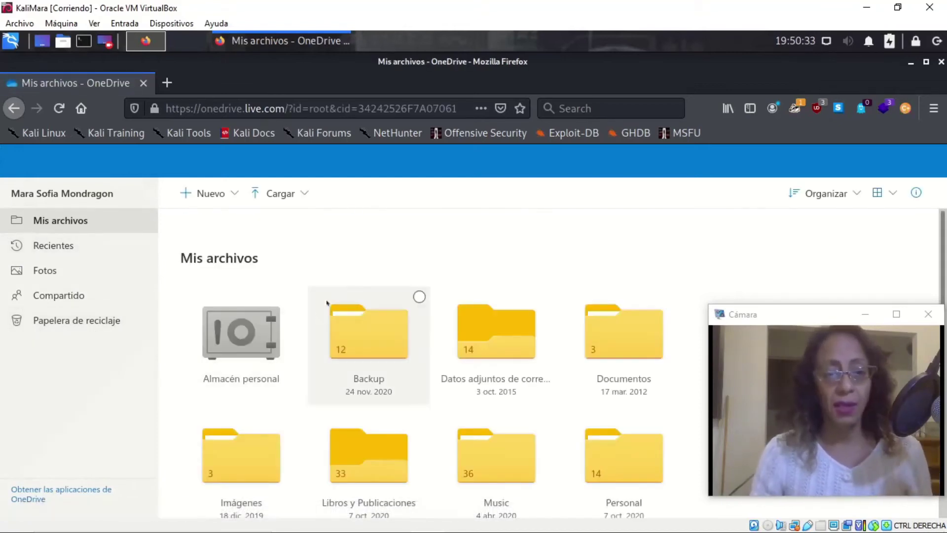
pyautogui.scroll(-1, 417, 365)
pyautogui.scroll(-2, 417, 366)
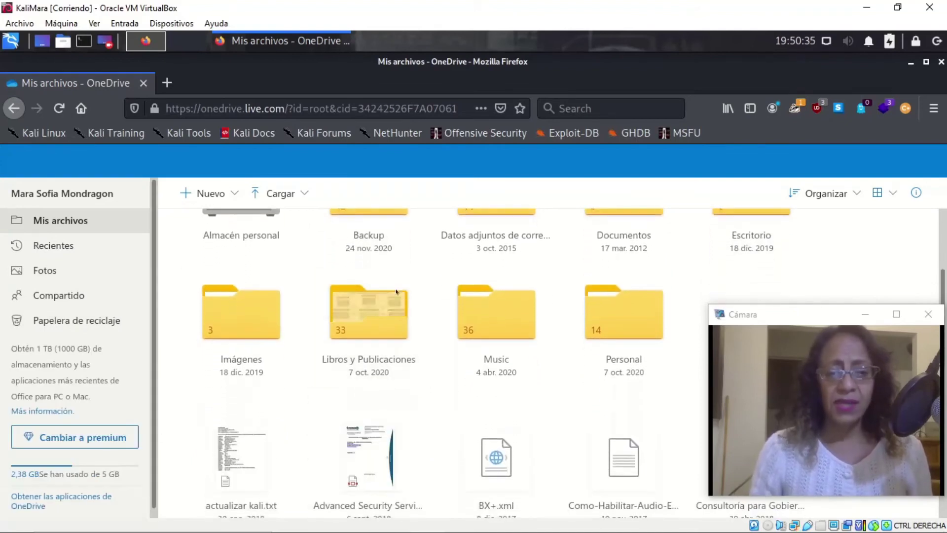
pyautogui.click(346, 326)
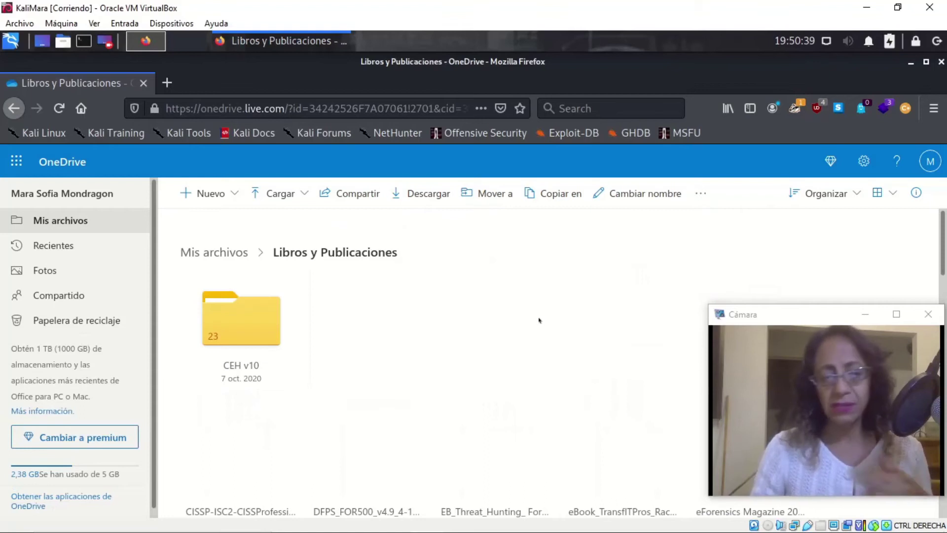
pyautogui.scroll(-5, 412, 355)
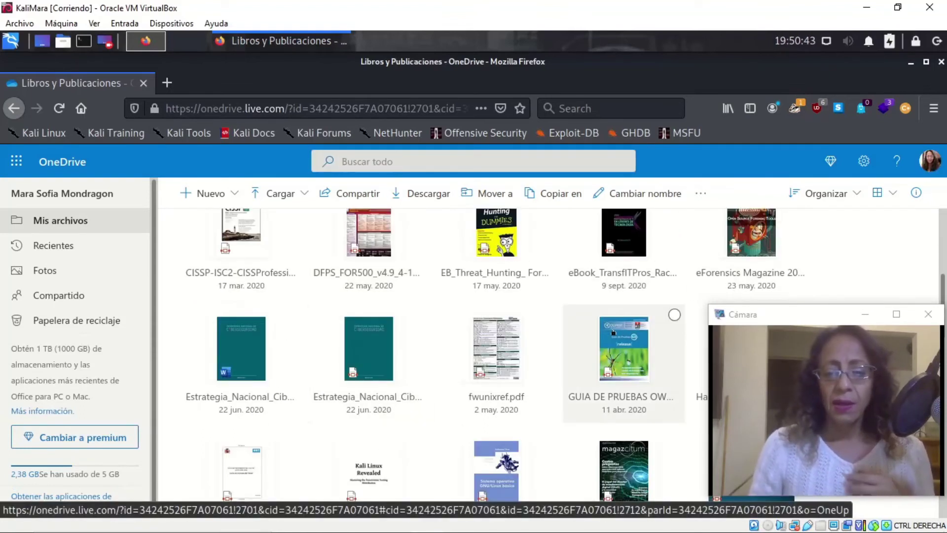
pyautogui.scroll(4, 591, 322)
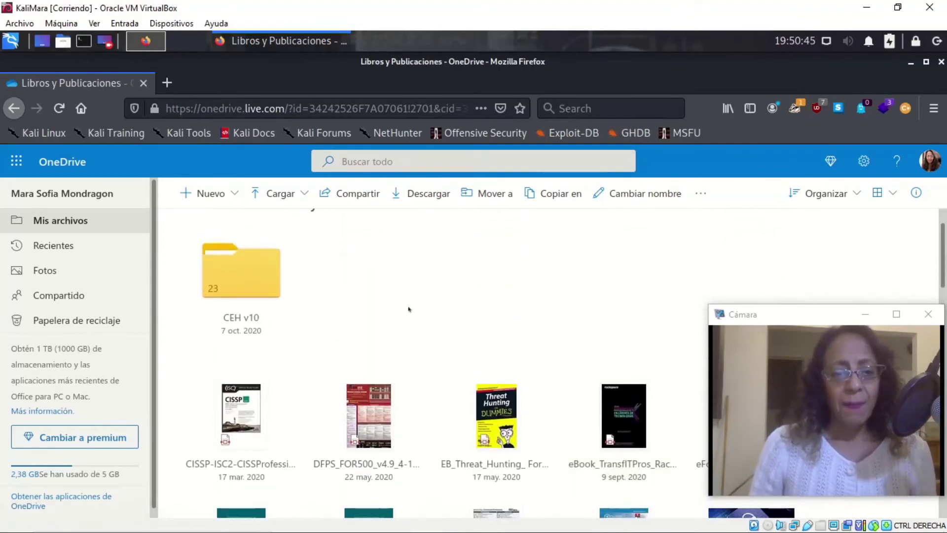
pyautogui.click(238, 274)
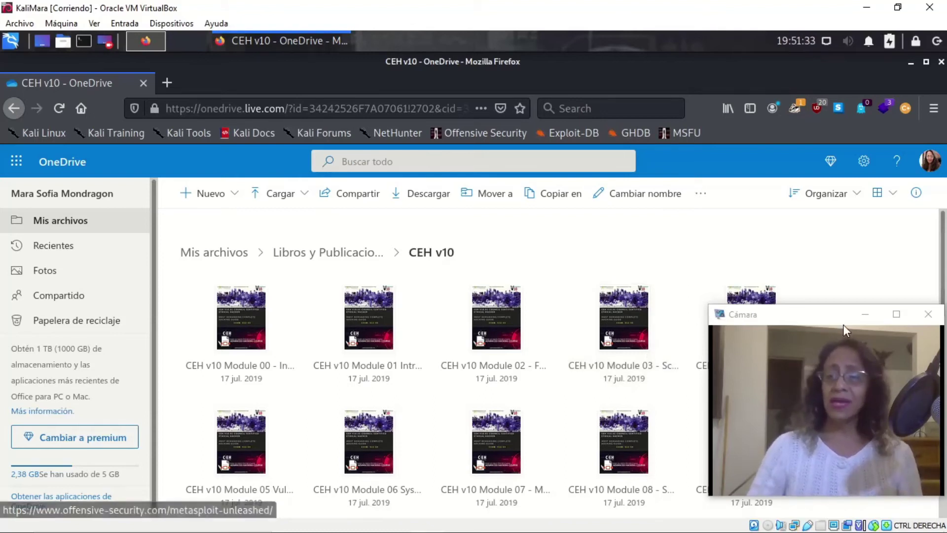
pyautogui.moveTo(817, 314); pyautogui.dragTo(793, 65)
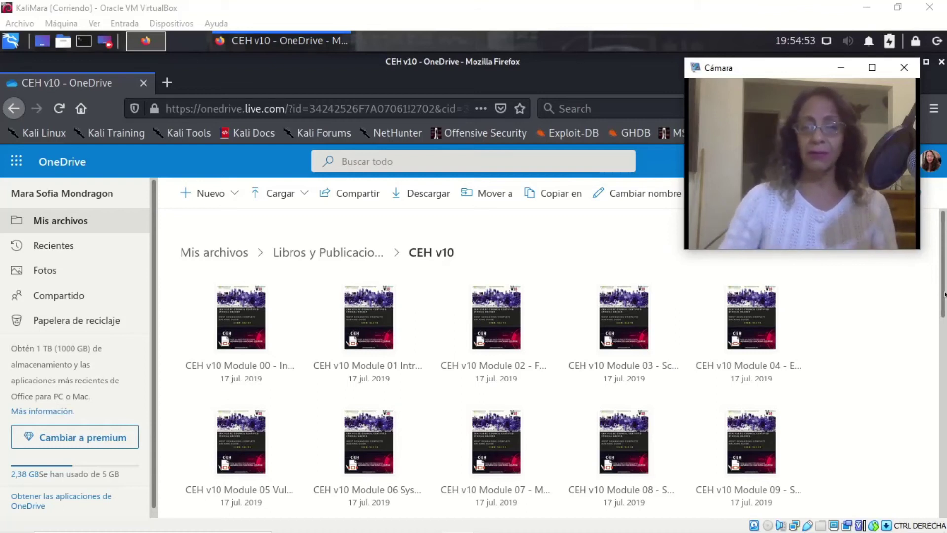
# Scroll the CEH v10 folder down to its last files, Module 20 and CEH V10.pdf.
pyautogui.moveTo(943, 302); pyautogui.dragTo(940, 493)
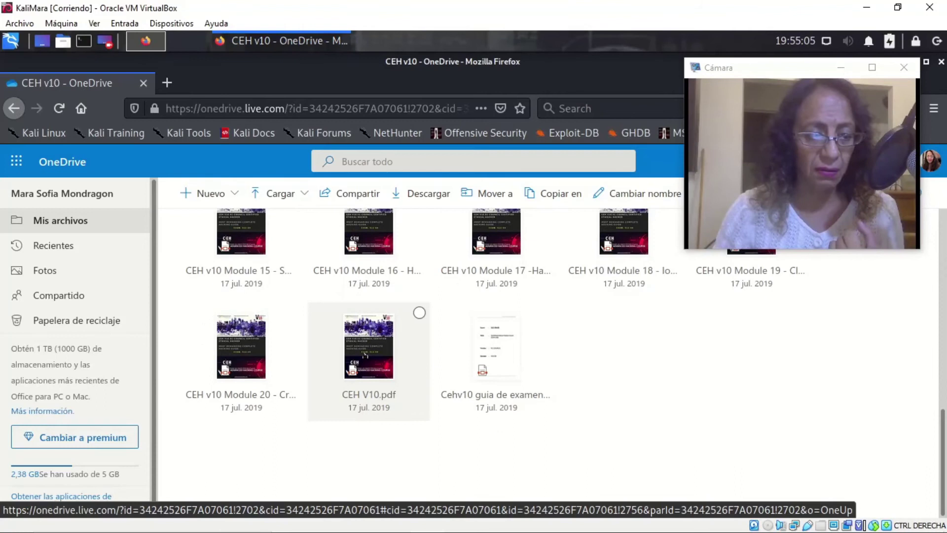
# Open the Module 20 - Cryptography PDF, skim its pages, then go back to the CEH v10 folder.
pyautogui.click(254, 348)
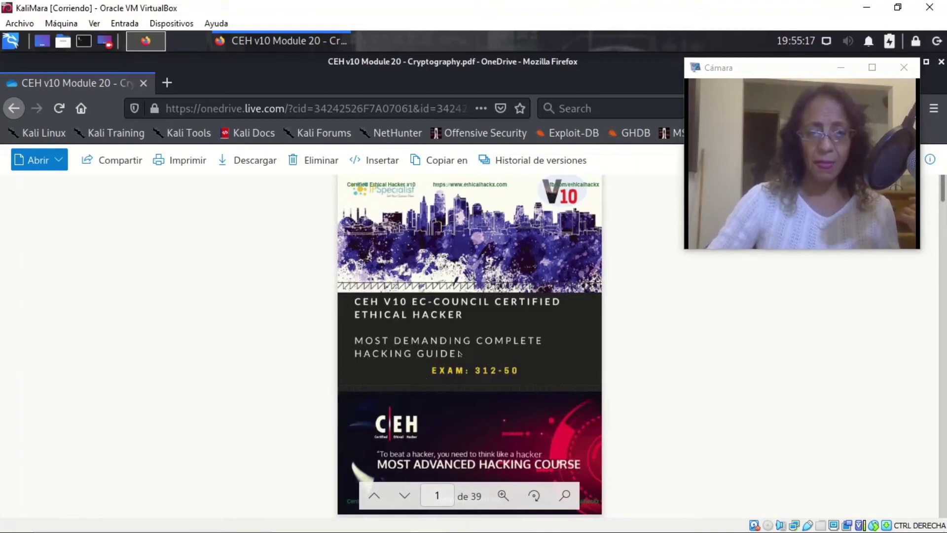
pyautogui.scroll(-15, 499, 355)
pyautogui.scroll(-10, 500, 355)
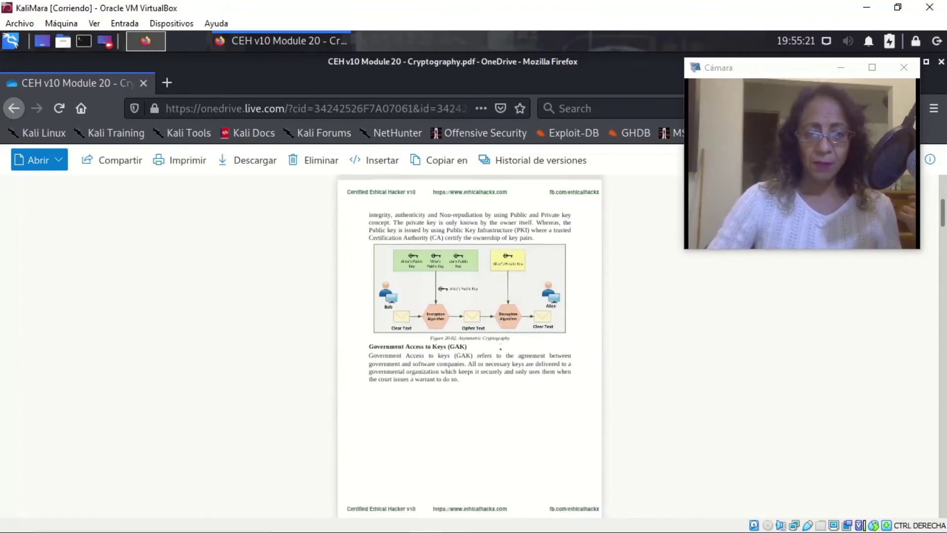
pyautogui.scroll(-10, 501, 348)
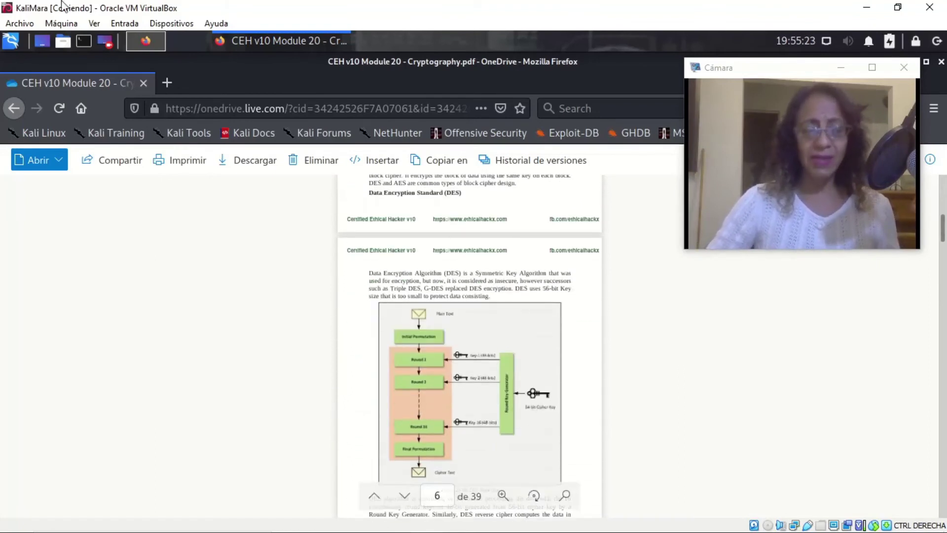
pyautogui.click(14, 109)
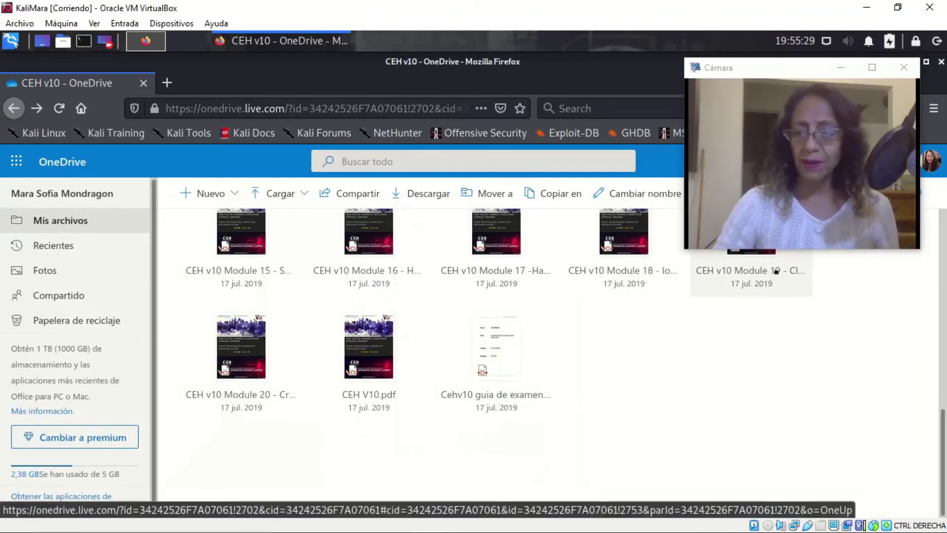
# Open CEH v10 Module 18 - IoT Hacking.pdf, the 15-page file 19 of 23, from the folder.
pyautogui.moveTo(782, 74); pyautogui.dragTo(765, 335)
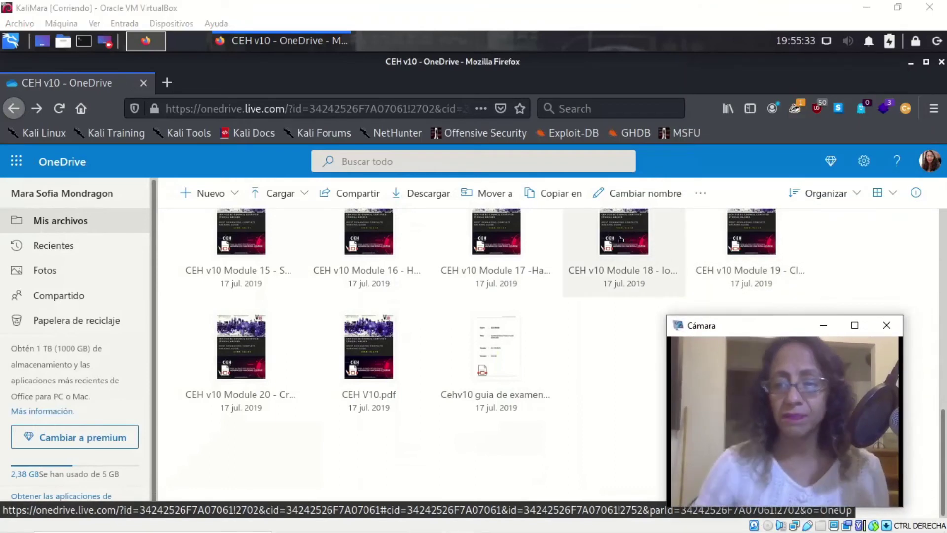
pyautogui.click(621, 239)
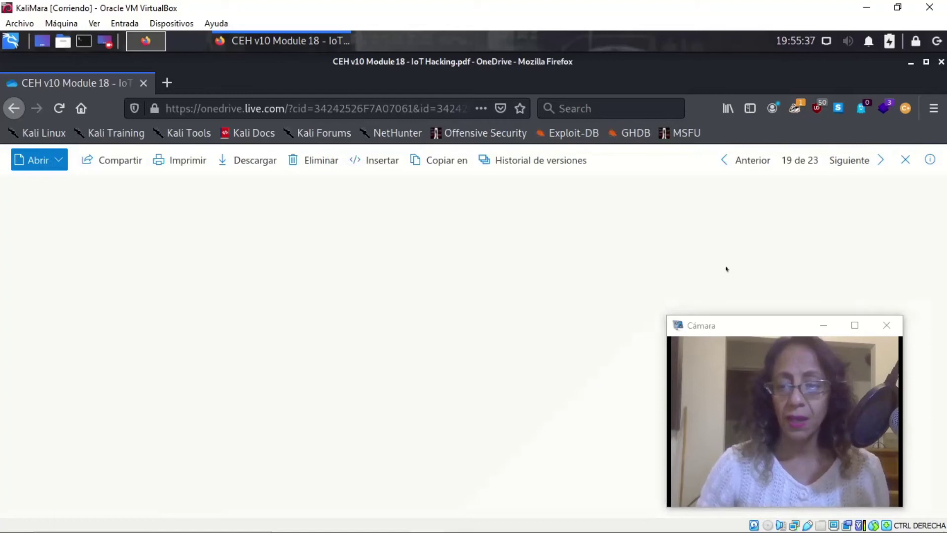
pyautogui.moveTo(768, 327); pyautogui.dragTo(792, 319)
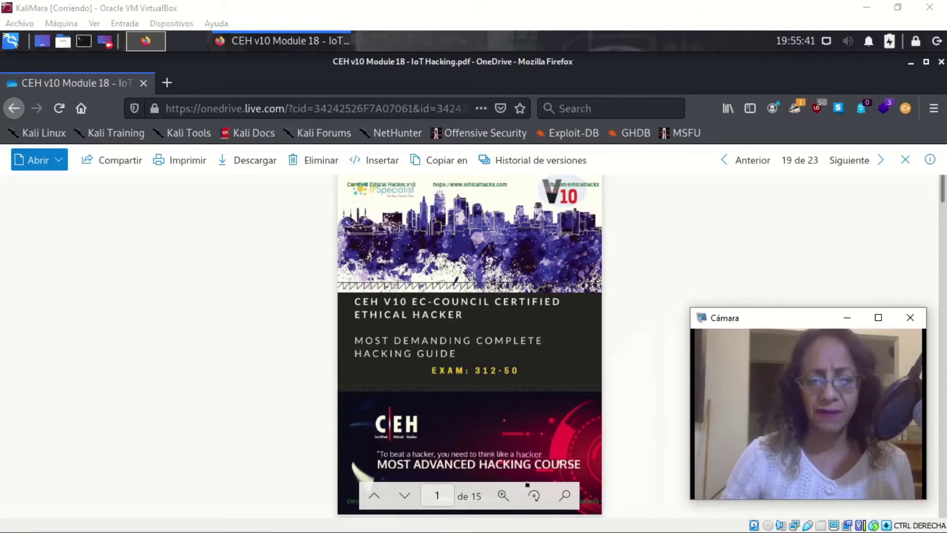
# Zoom the IoT Hacking PDF to 100%, read the Chapter 18 introduction, then return to the folder.
pyautogui.click(504, 495)
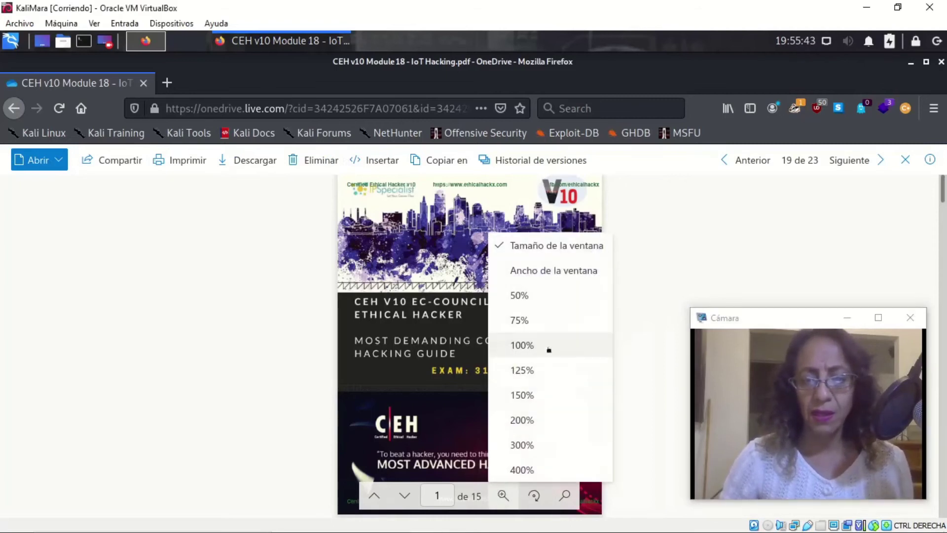
pyautogui.click(520, 345)
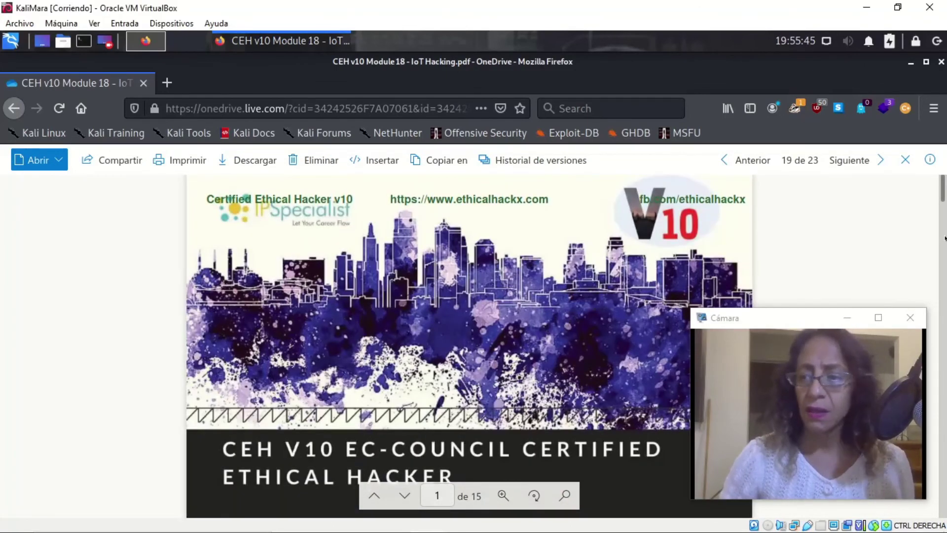
pyautogui.click(944, 206)
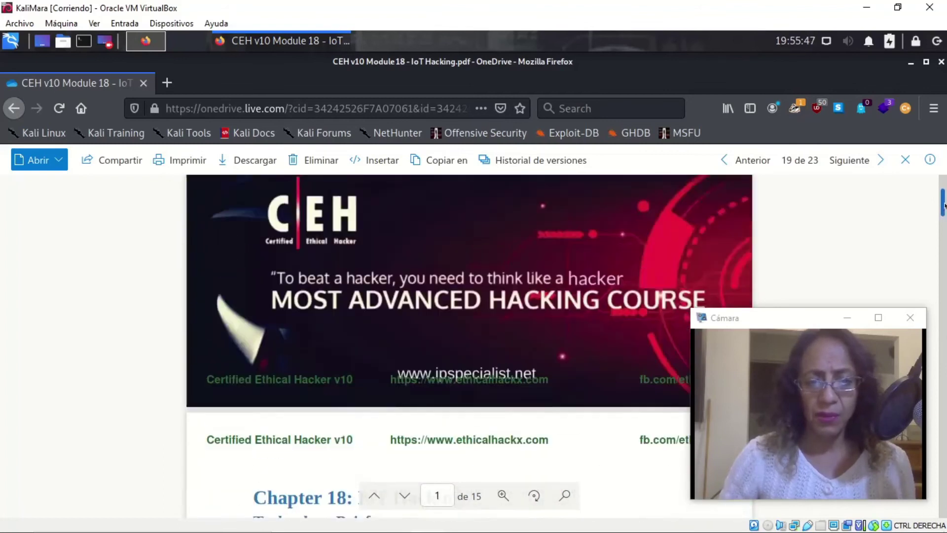
pyautogui.moveTo(944, 206)
pyautogui.mouseDown()
pyautogui.moveTo(944, 227)
pyautogui.moveTo(943, 218)
pyautogui.mouseUp()
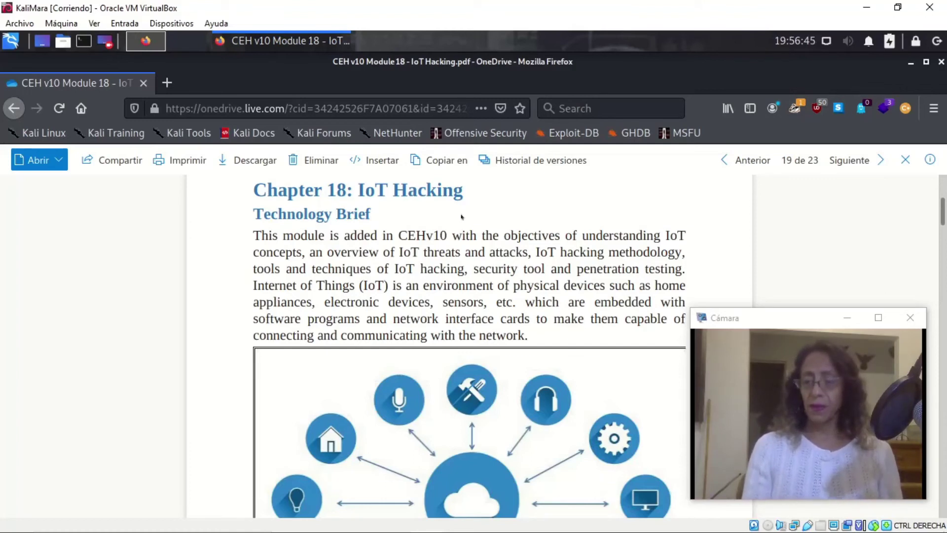
pyautogui.moveTo(527, 281)
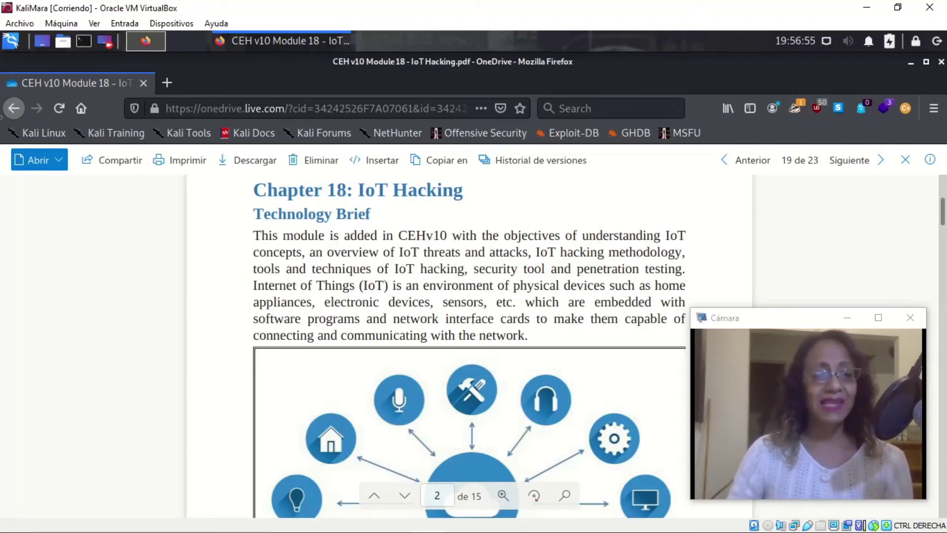
pyautogui.click(14, 108)
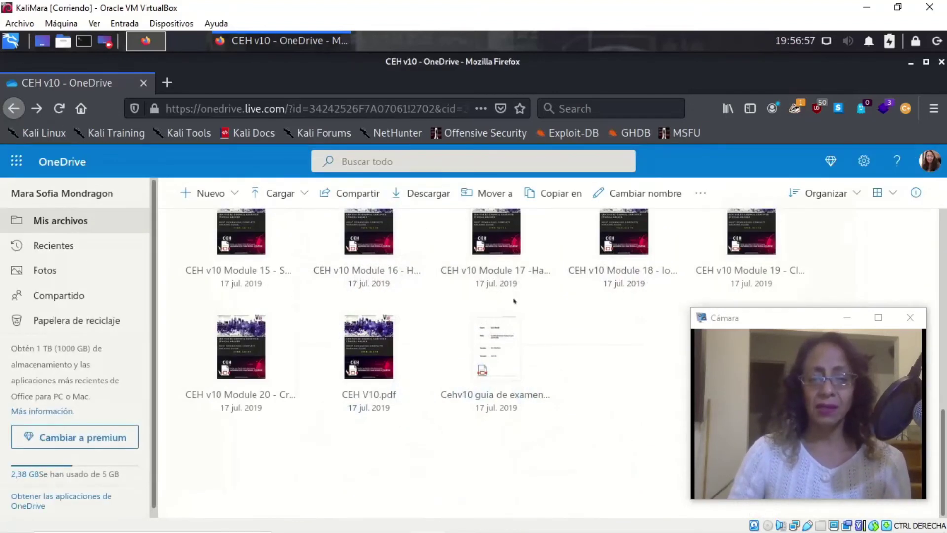
# Scroll to the top of the CEH v10 folder and open Module 03 - Scanning Networks.pdf.
pyautogui.scroll(10, 514, 300)
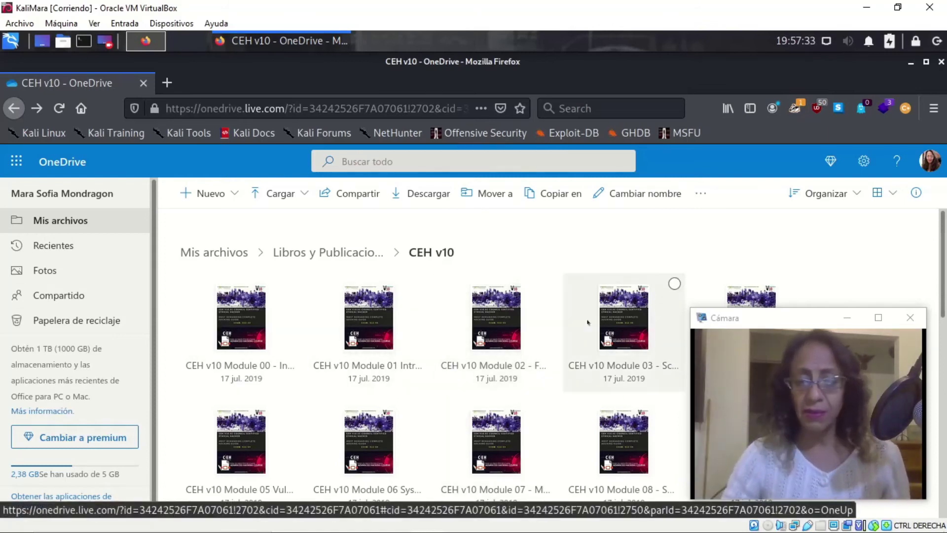
pyautogui.click(618, 337)
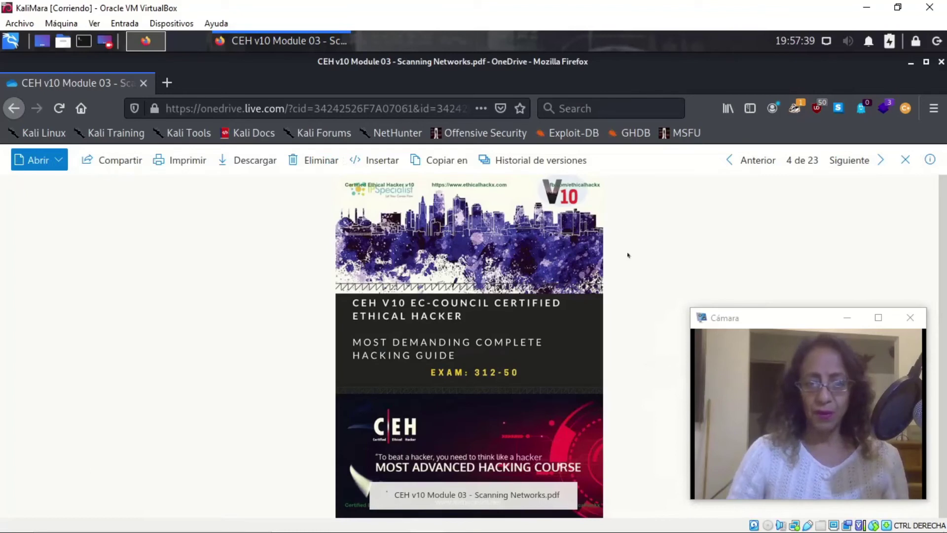
# Set the Scanning Networks PDF to 100% zoom and move to Figure 3-03 TCP Connection Handshaking on page 4.
pyautogui.moveTo(557, 515)
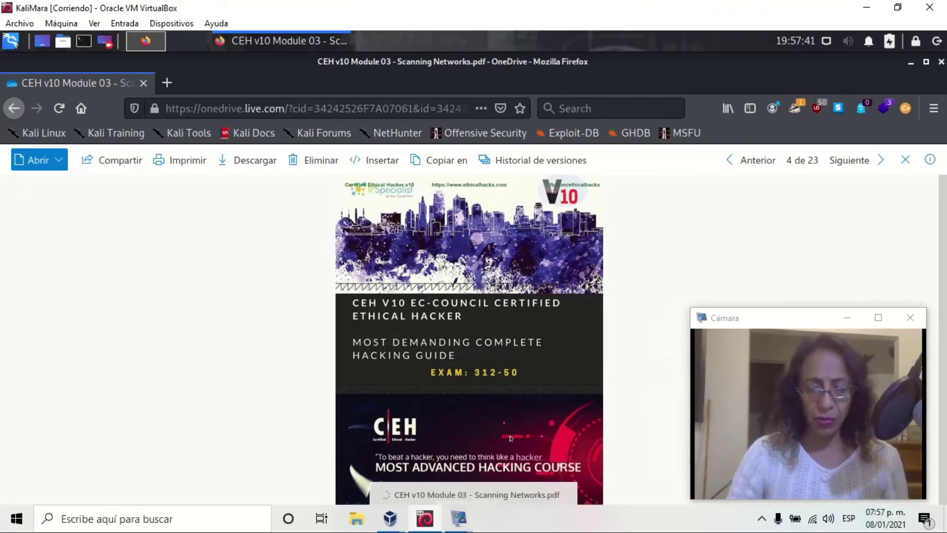
pyautogui.click(502, 495)
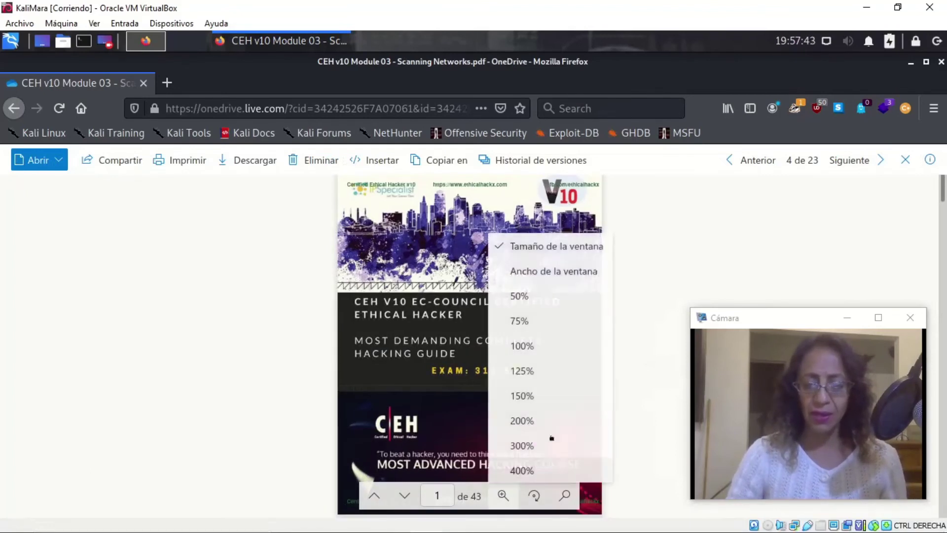
pyautogui.click(522, 347)
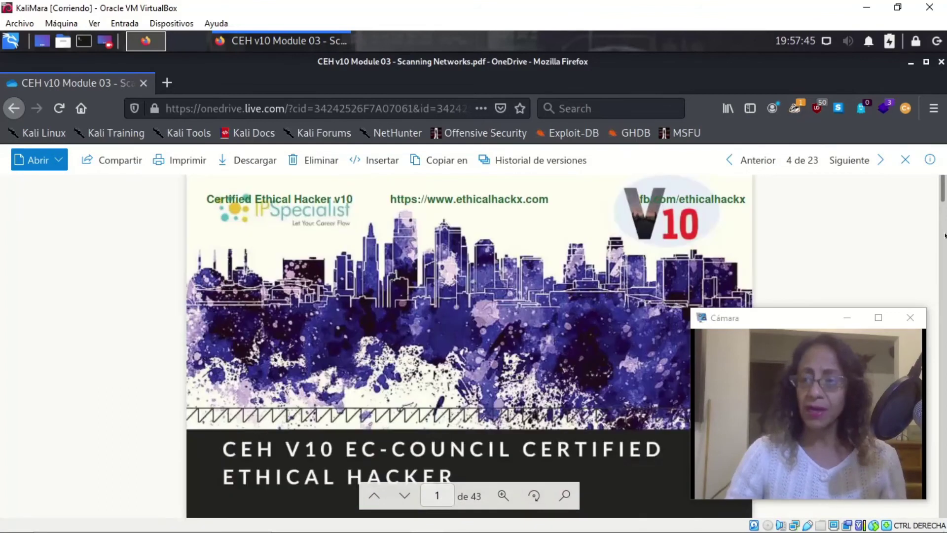
pyautogui.moveTo(943, 197); pyautogui.dragTo(938, 223)
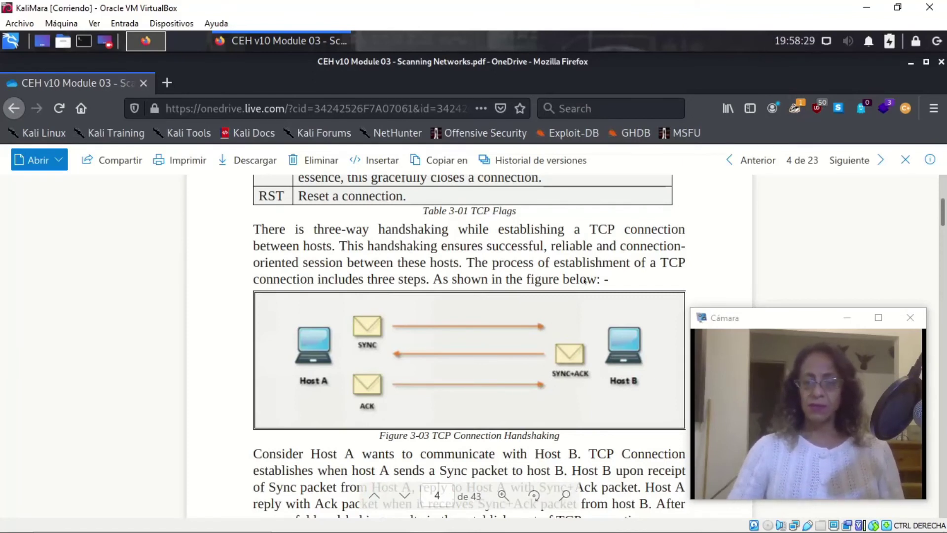
# Scroll past the ICMP scanning pages down to Figure 3-12 Nmap and its capabilities summary.
pyautogui.scroll(-1, 573, 296)
pyautogui.scroll(4, 543, 311)
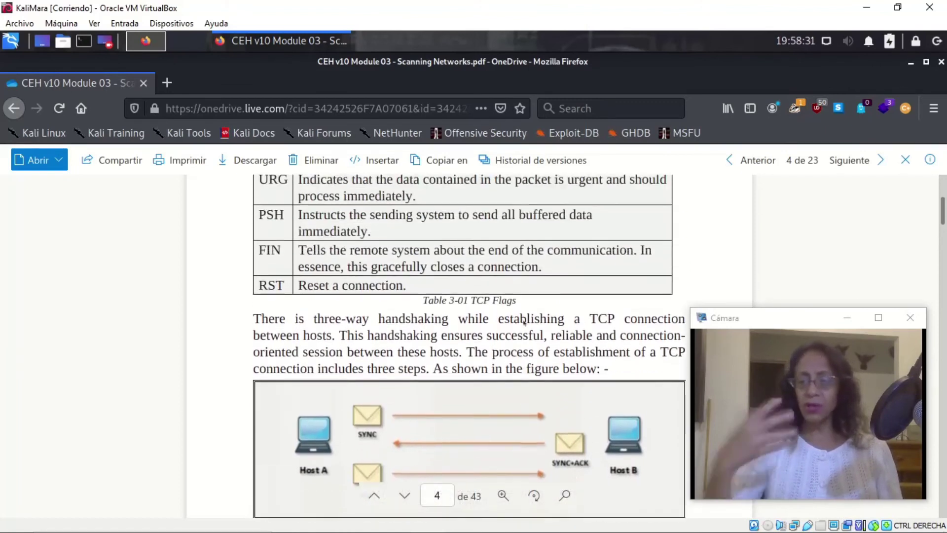
pyautogui.scroll(6, 525, 321)
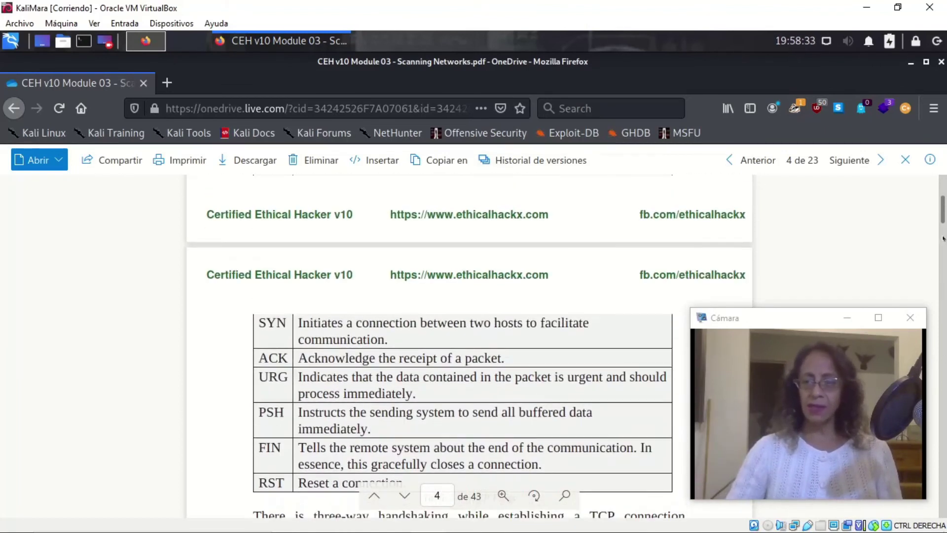
pyautogui.moveTo(944, 213); pyautogui.dragTo(938, 254)
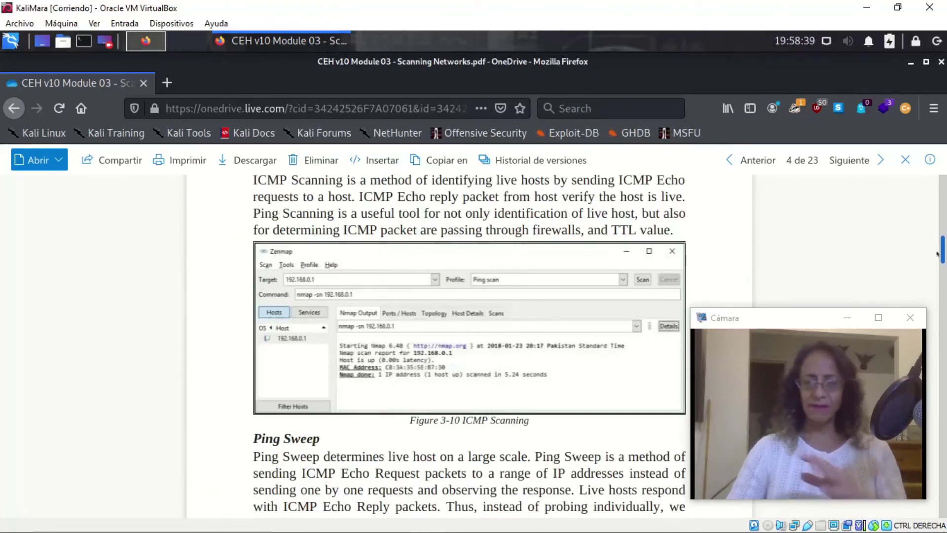
pyautogui.moveTo(937, 254); pyautogui.dragTo(937, 262)
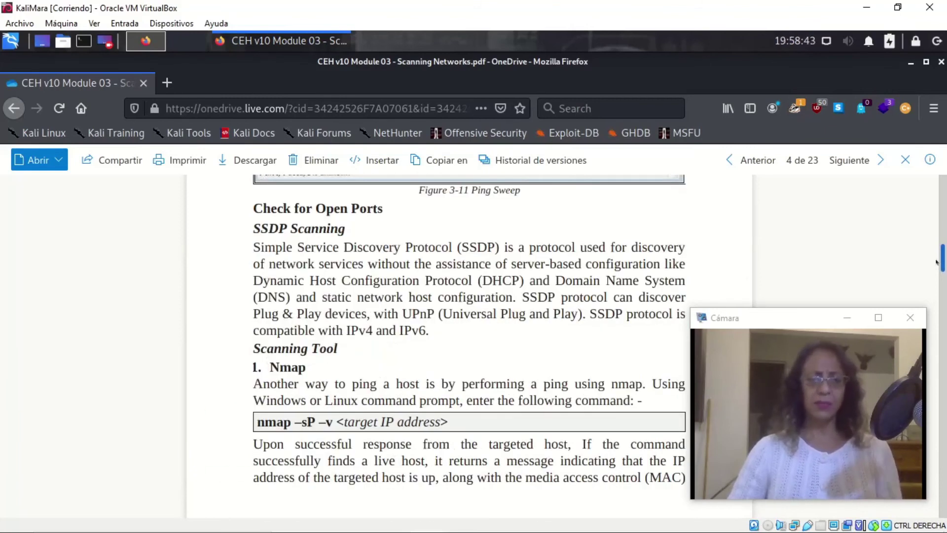
pyautogui.moveTo(937, 263)
pyautogui.mouseDown()
pyautogui.moveTo(934, 277)
pyautogui.moveTo(935, 269)
pyautogui.mouseUp()
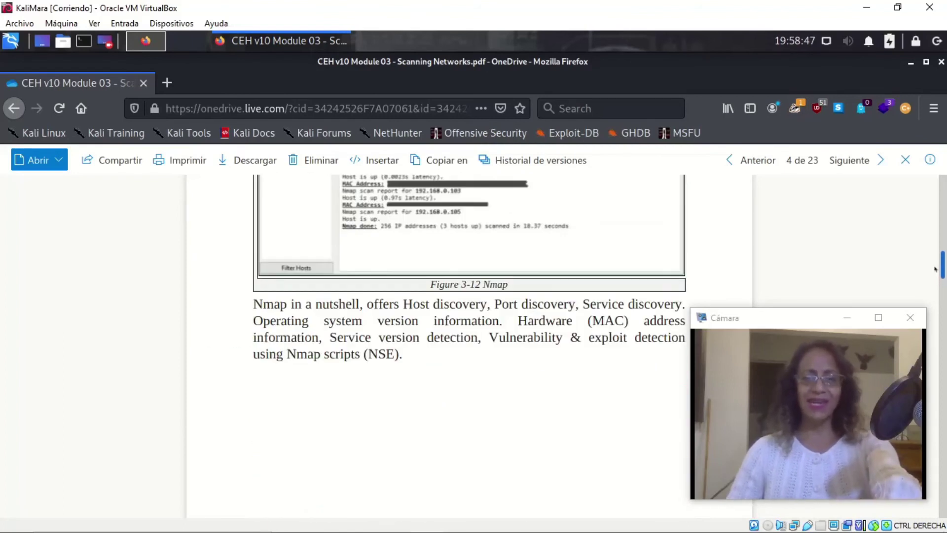